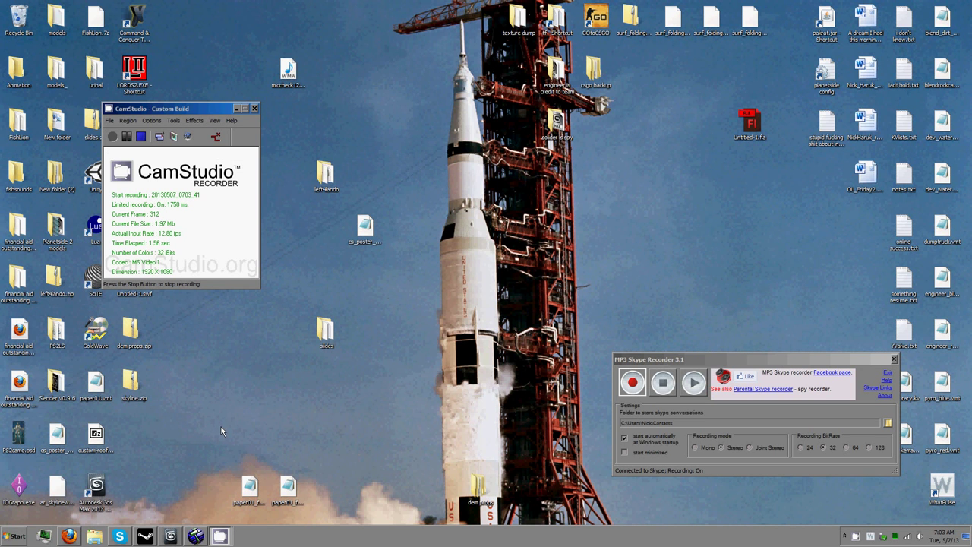
# Step: Switch to Hammer and examine the stair railing props placed around the landing in corner_stairs.vmf
pyautogui.moveTo(174, 538)
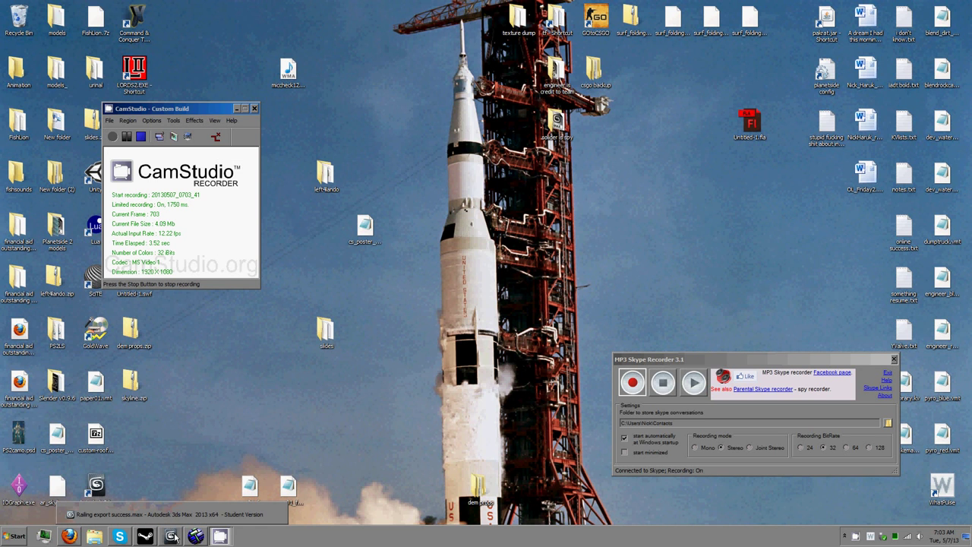
pyautogui.click(174, 537)
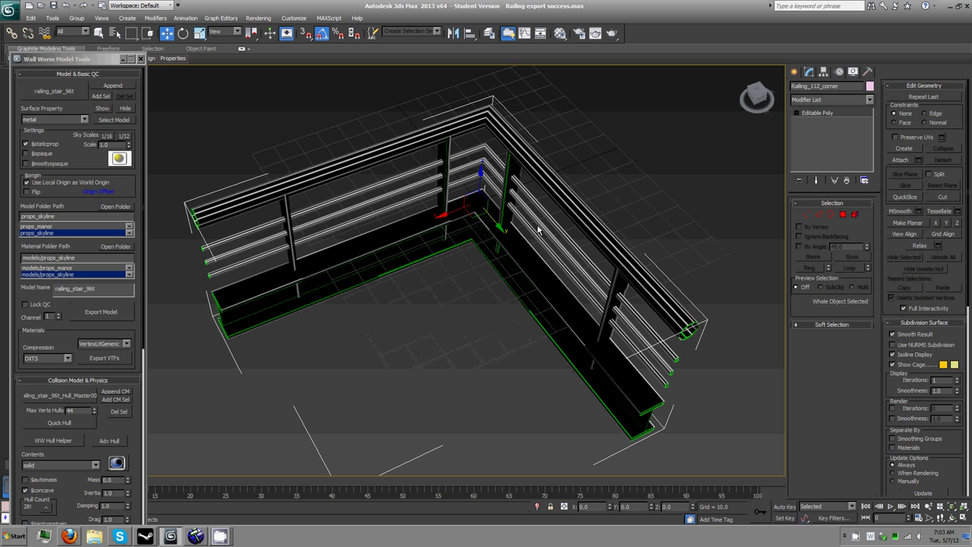
pyautogui.click(221, 537)
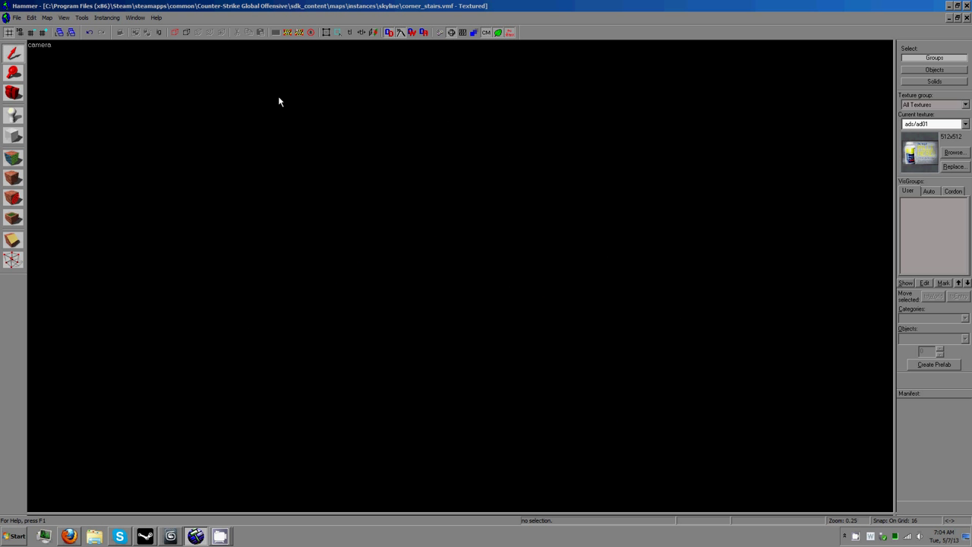
pyautogui.click(17, 18)
pyautogui.click(17, 21)
pyautogui.hotkey('shift', 'z')
pyautogui.hotkey('shift', 'z')
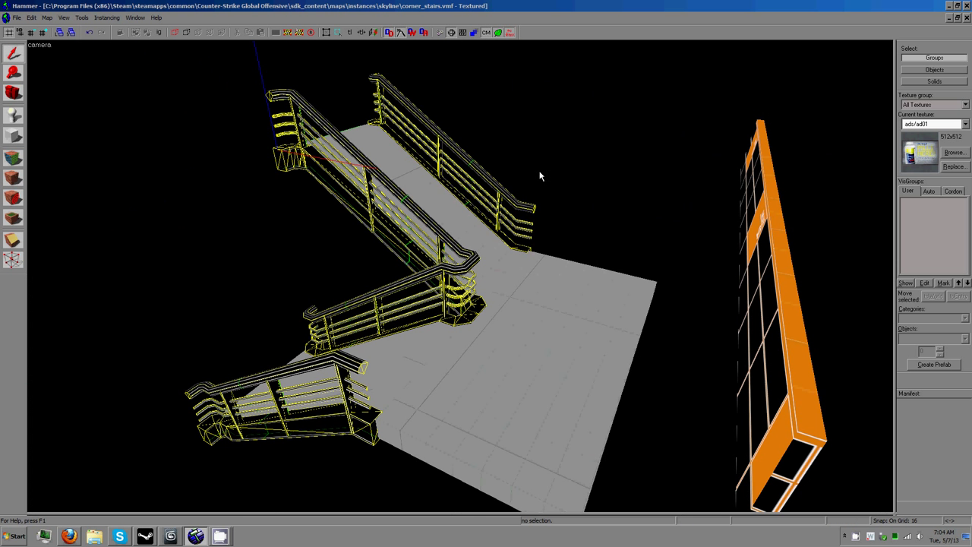
pyautogui.scroll(5, 460, 278)
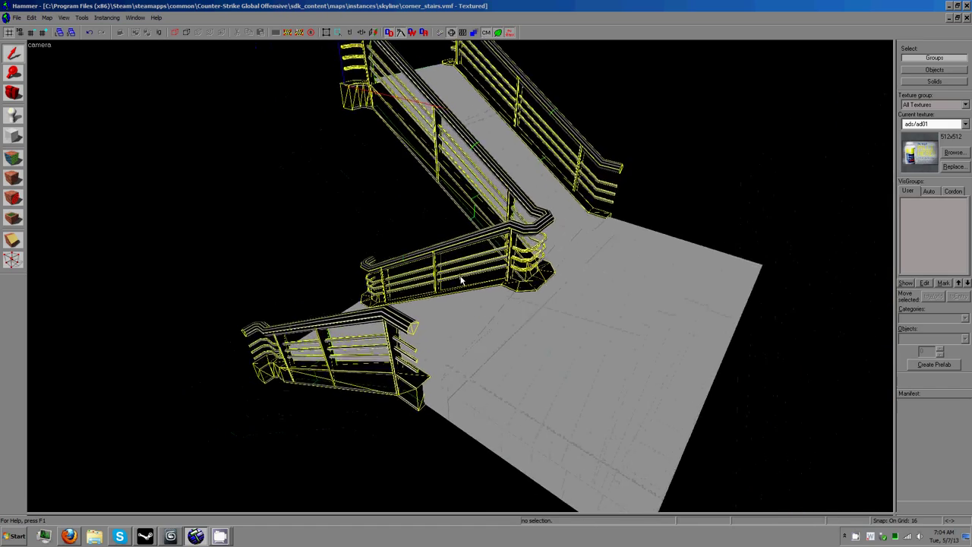
pyautogui.scroll(6, 461, 278)
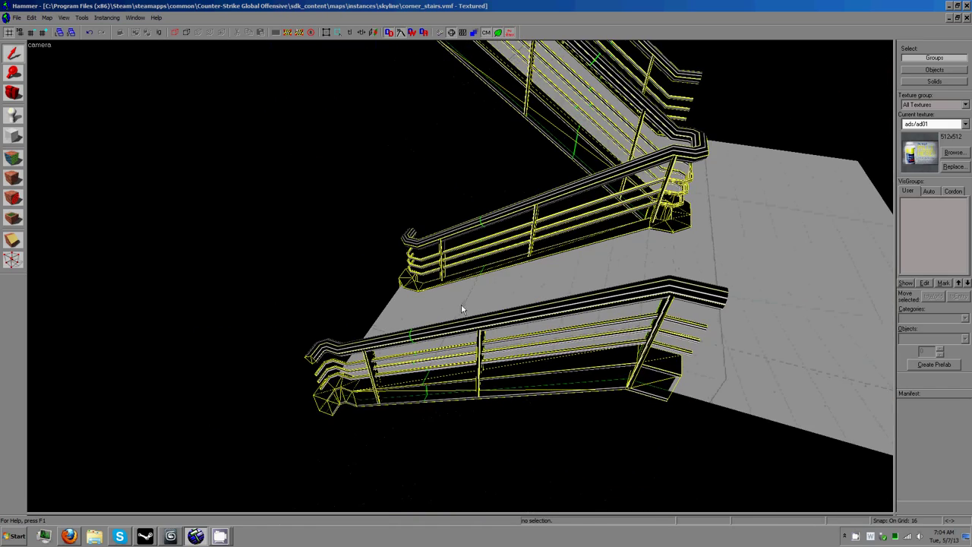
pyautogui.click(465, 325)
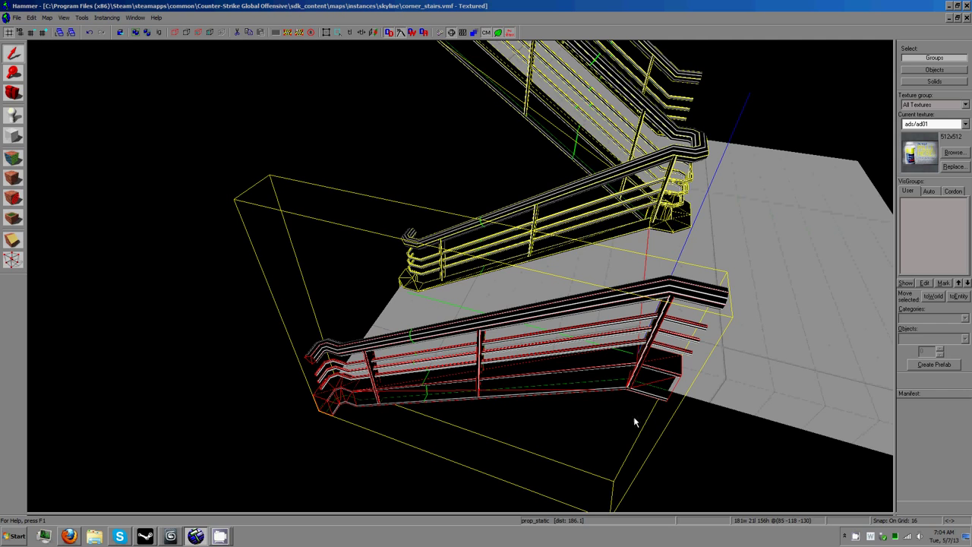
pyautogui.click(245, 382)
pyautogui.press('z')
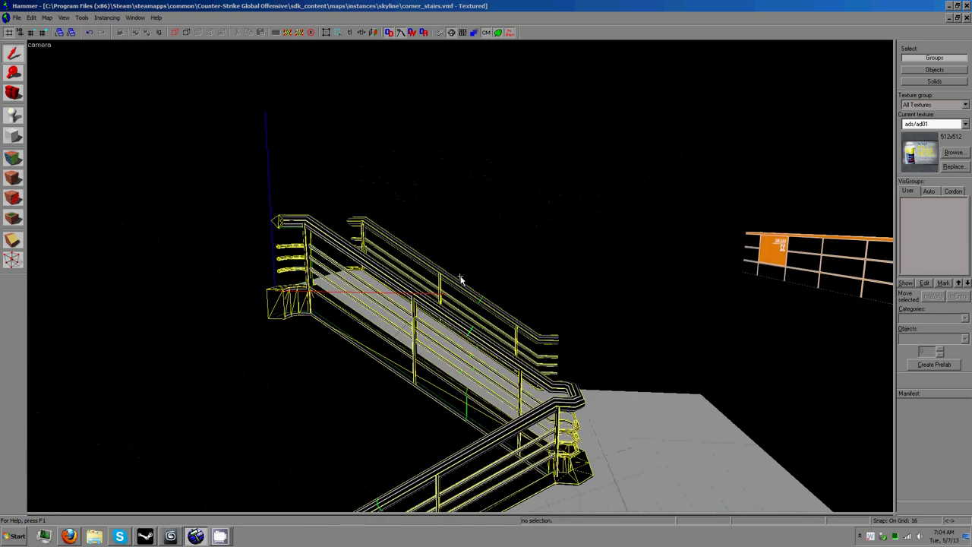
pyautogui.press('s')
pyautogui.press('d')
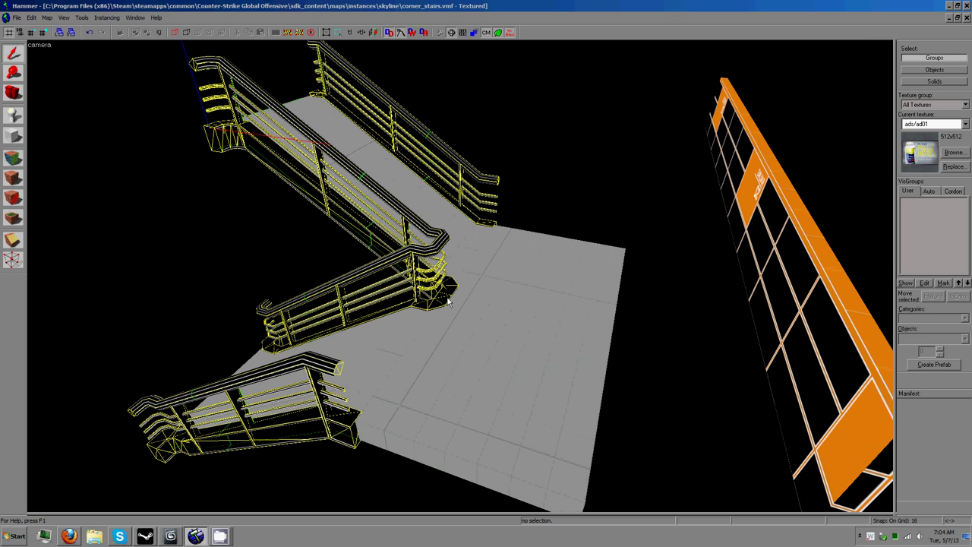
# Step: Switch back to 3ds Max and pick the Railing_112_corner mesh as the model in Wall Worm Model Tools
pyautogui.click(952, 9)
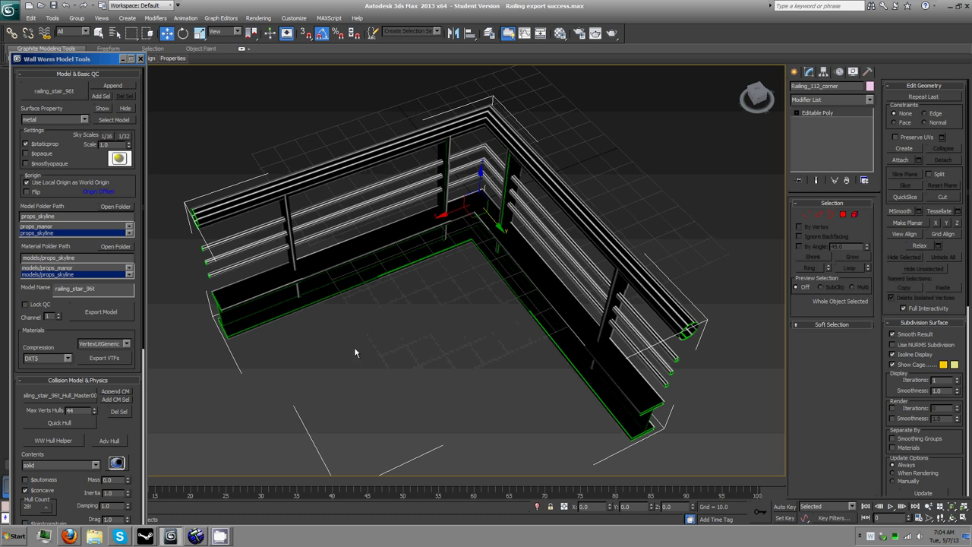
pyautogui.moveTo(89, 67); pyautogui.dragTo(89, 41)
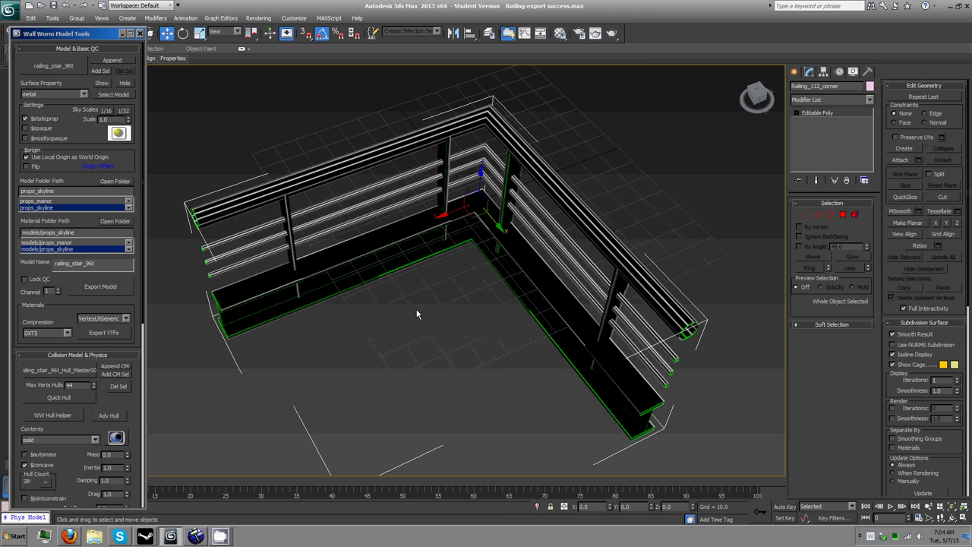
pyautogui.moveTo(756, 97); pyautogui.dragTo(748, 74)
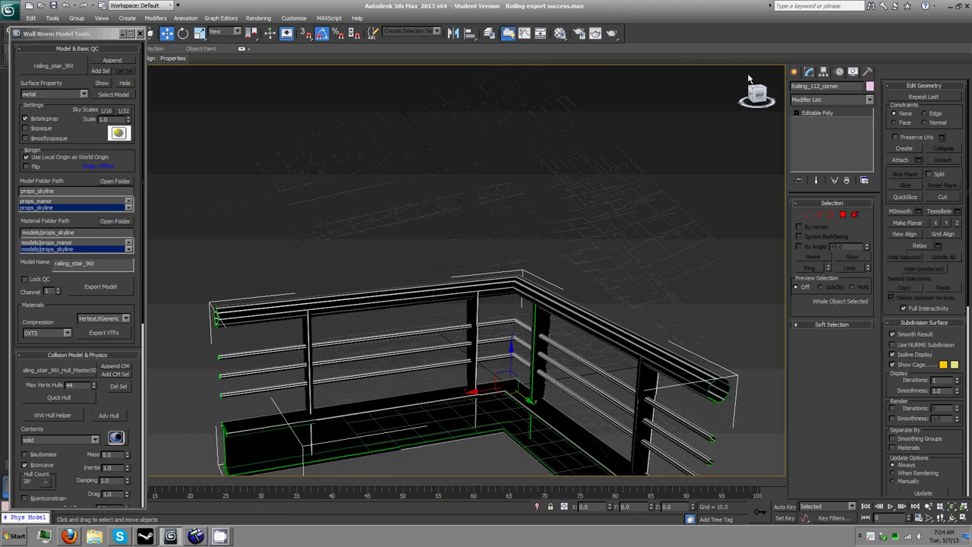
pyautogui.click(748, 78)
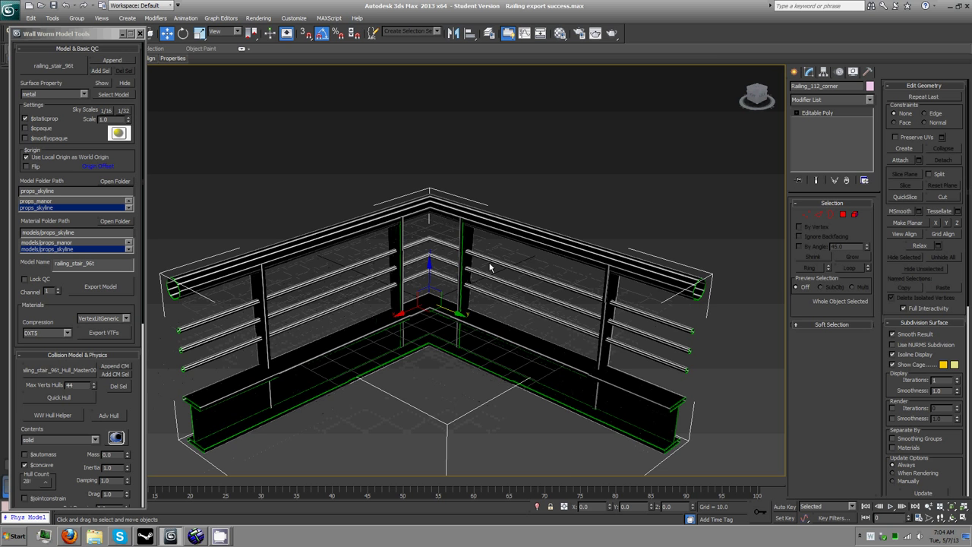
pyautogui.moveTo(490, 266); pyautogui.dragTo(506, 231, button='middle')
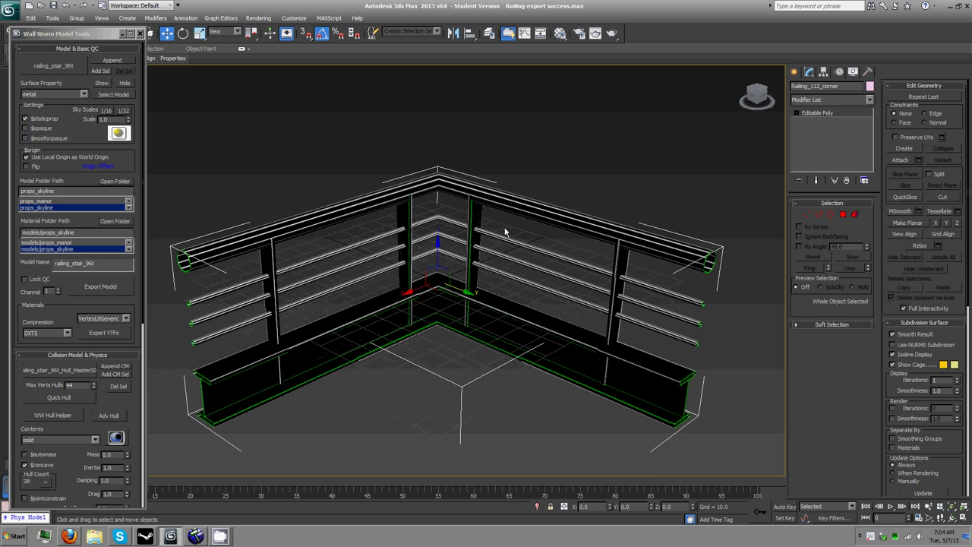
pyautogui.click(65, 68)
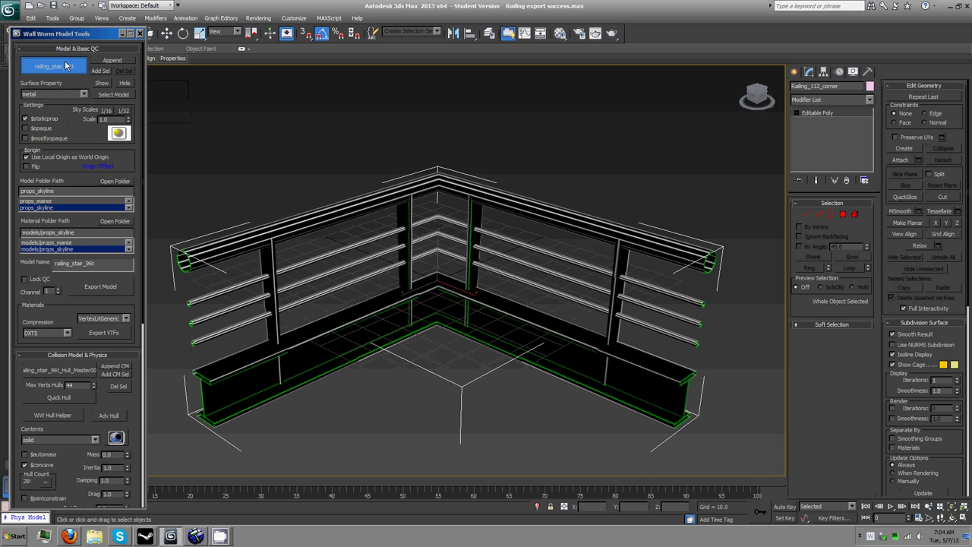
pyautogui.click(330, 218)
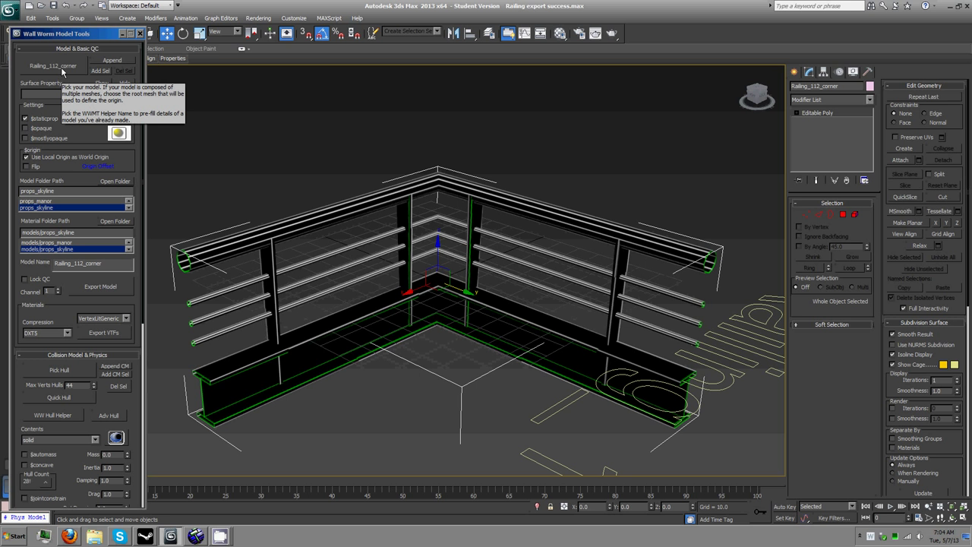
# Step: Set the surface property of the Railing_112_corner model to metal
pyautogui.click(85, 94)
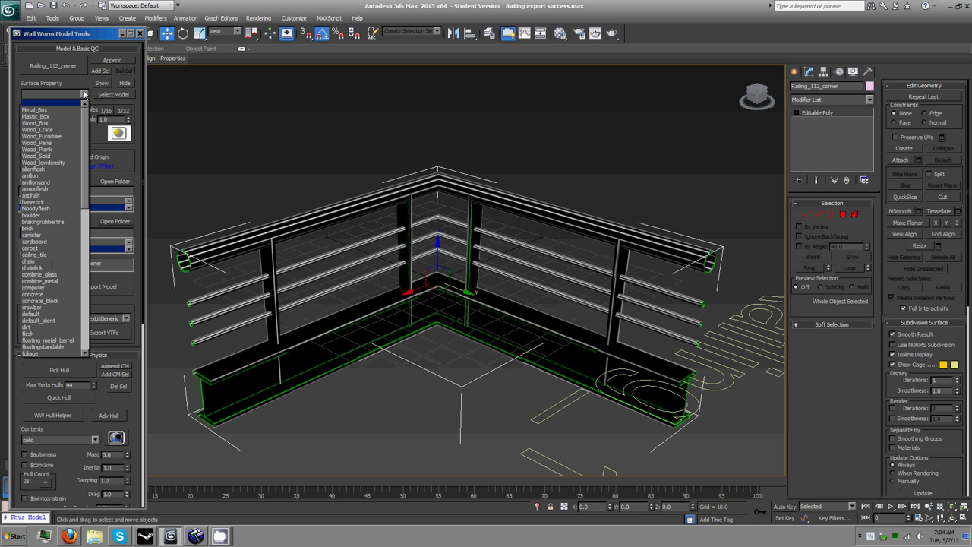
pyautogui.moveTo(85, 134); pyautogui.dragTo(92, 222)
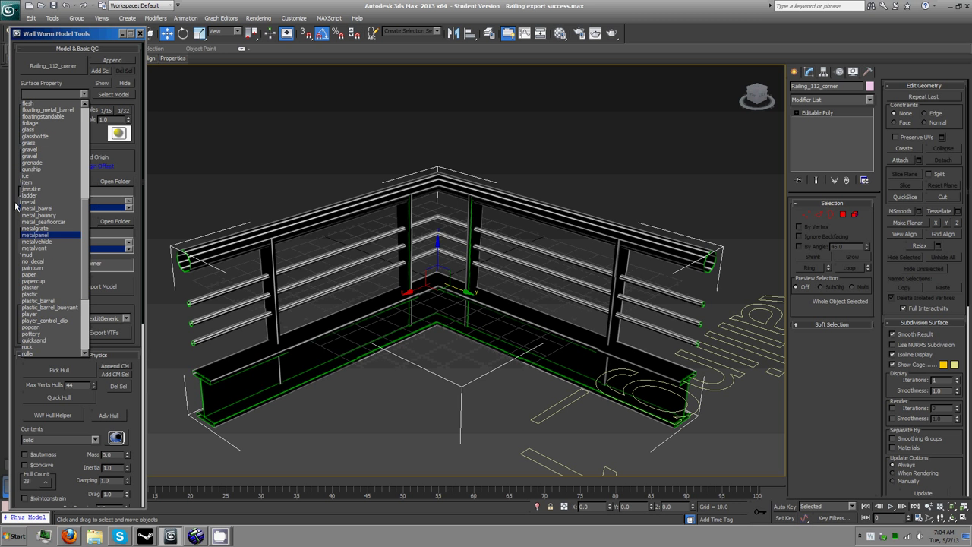
pyautogui.click(44, 202)
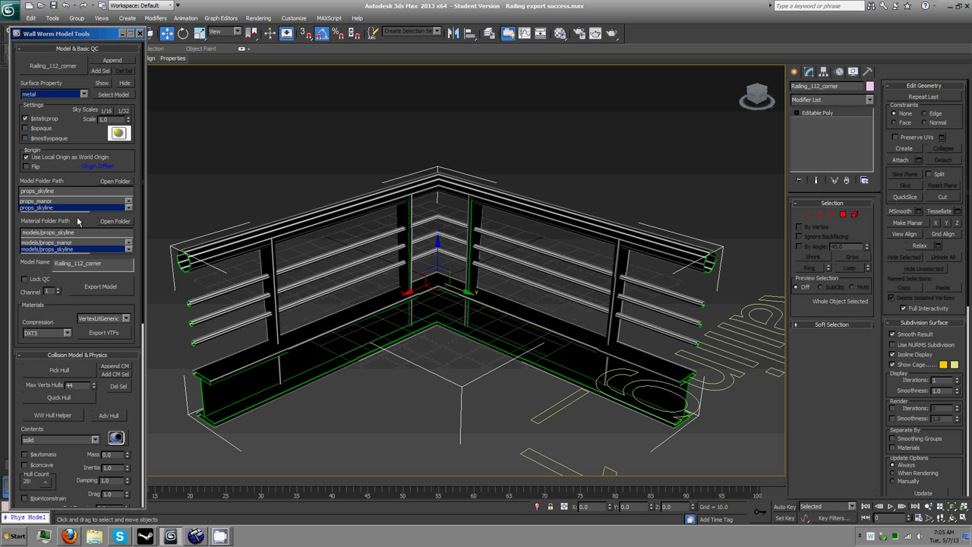
pyautogui.click(96, 189)
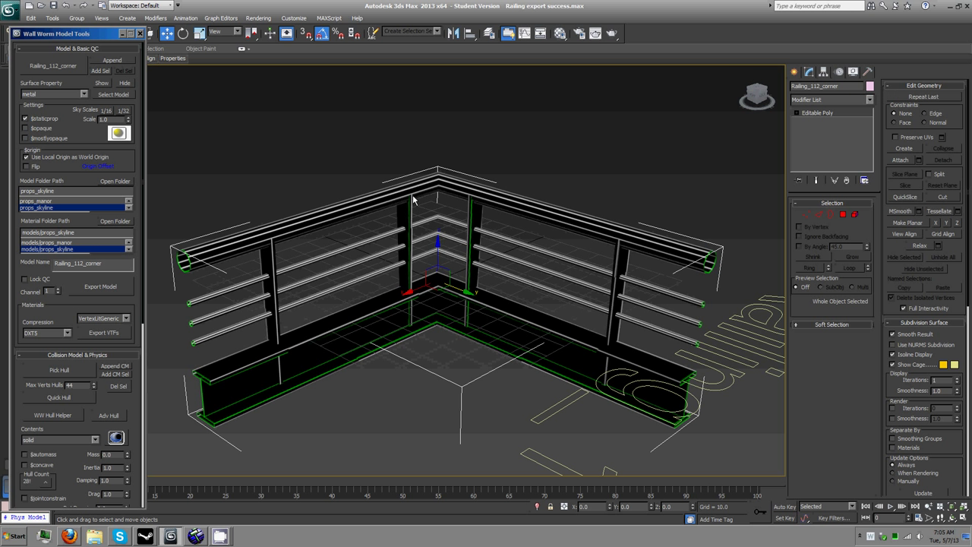
# Step: Review the railing material's diffuse map and its source bitmap railing512.tga in the Material Editor
pyautogui.press('m')
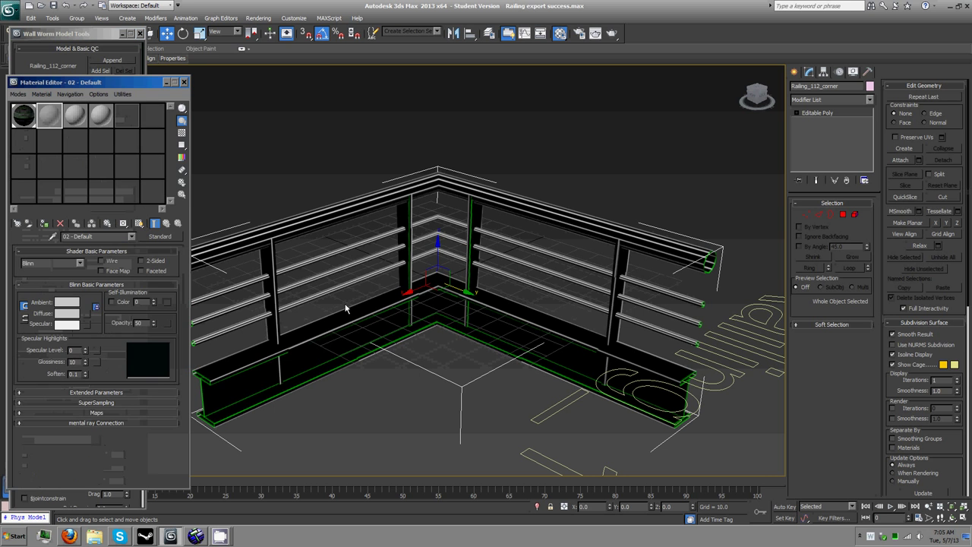
pyautogui.click(23, 116)
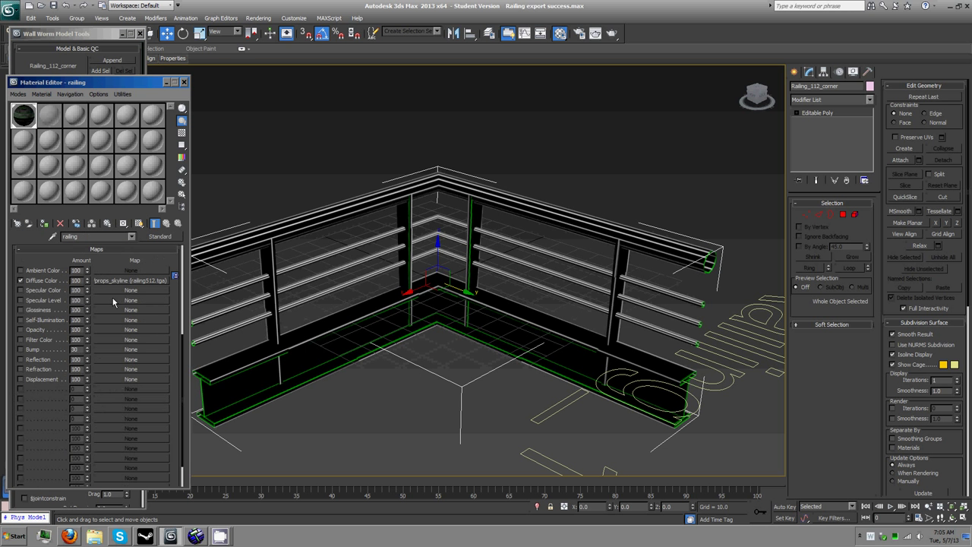
pyautogui.click(113, 282)
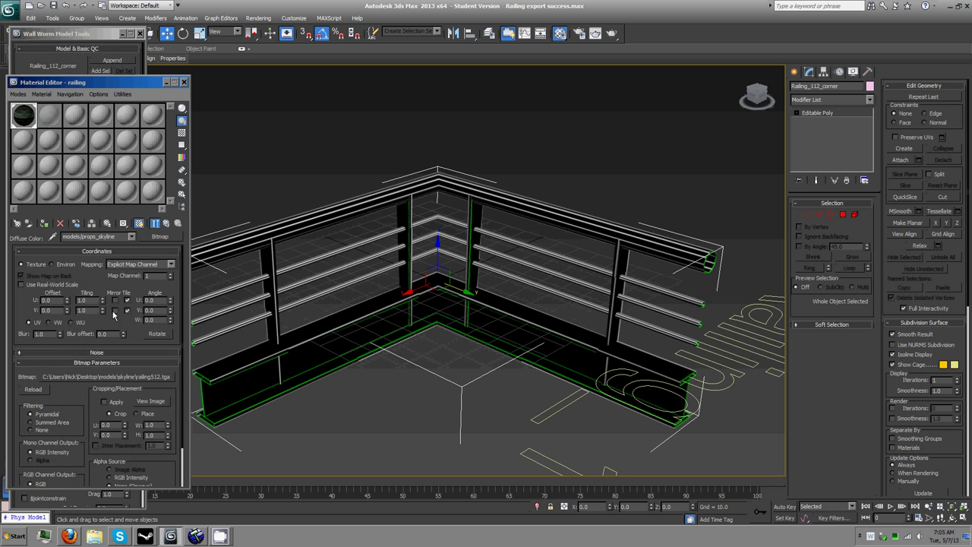
pyautogui.click(119, 380)
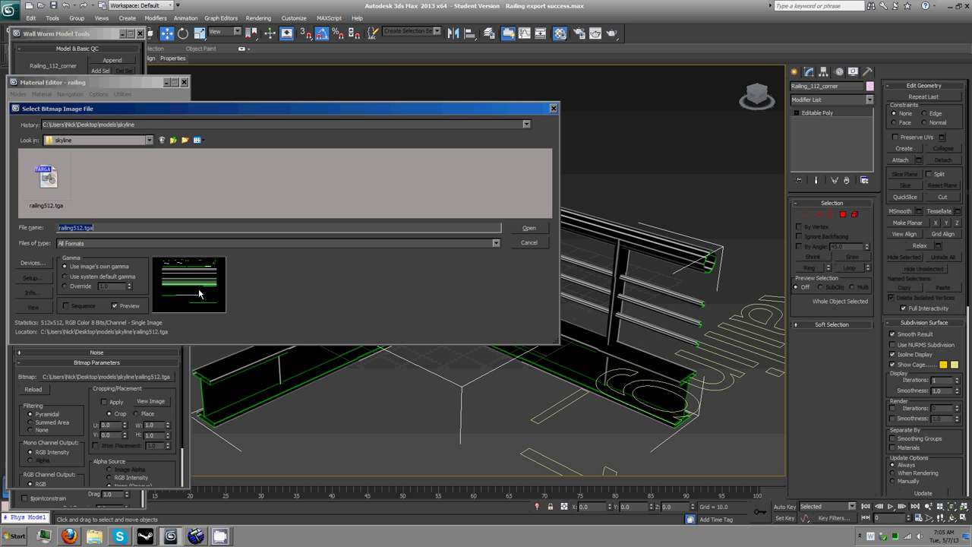
pyautogui.click(532, 242)
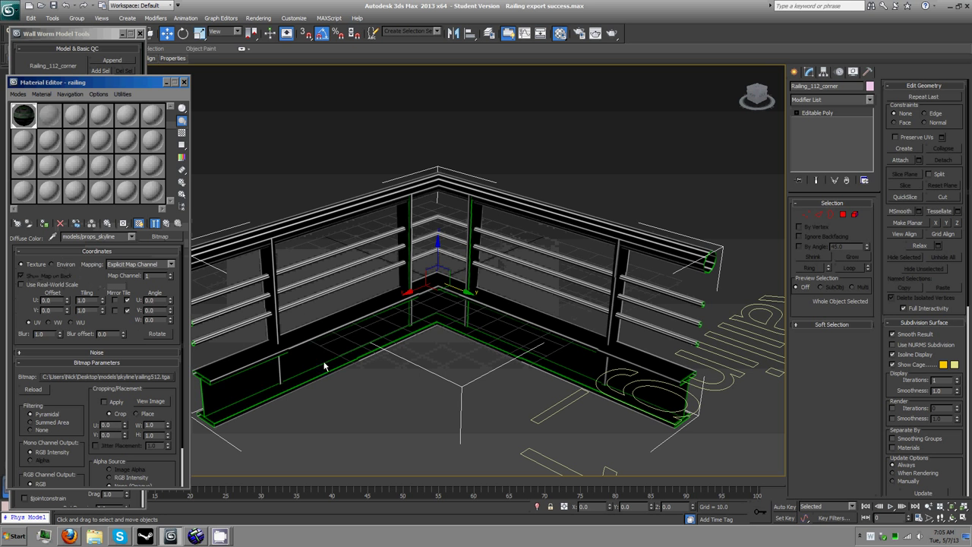
pyautogui.click(184, 82)
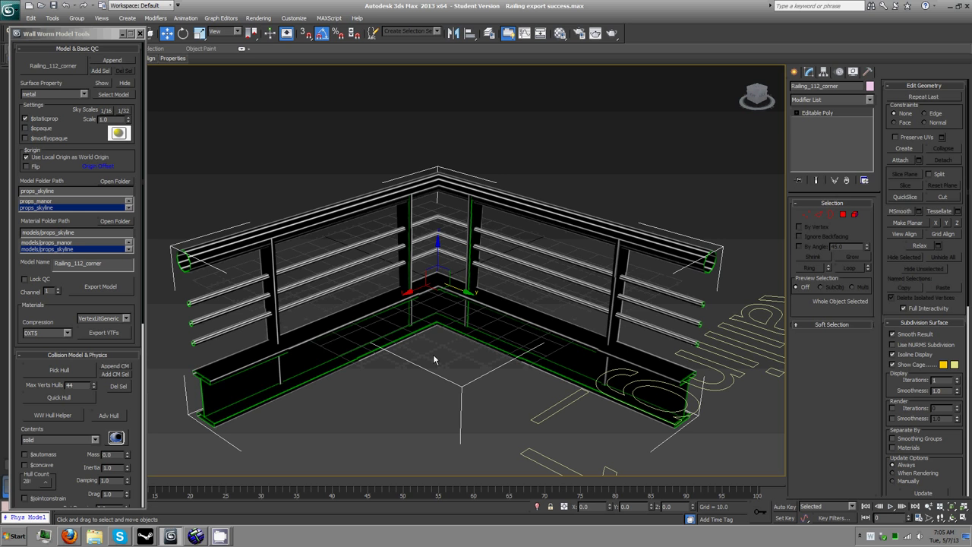
# Step: Prepare a hull copy of the selected corner railing with the Wall Worm Hull Helper, keeping the helper clear of the model
pyautogui.moveTo(377, 364); pyautogui.dragTo(397, 332, button='middle')
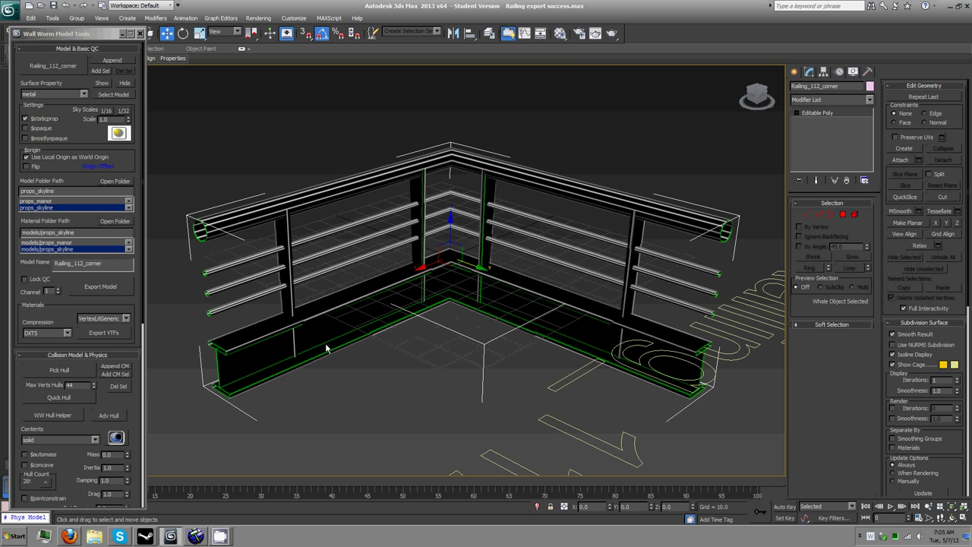
pyautogui.click(70, 415)
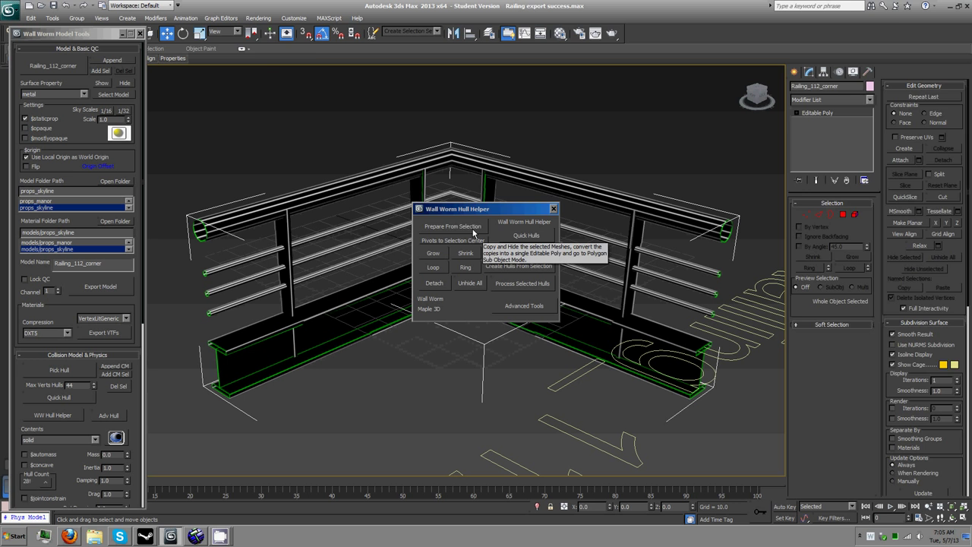
pyautogui.click(472, 229)
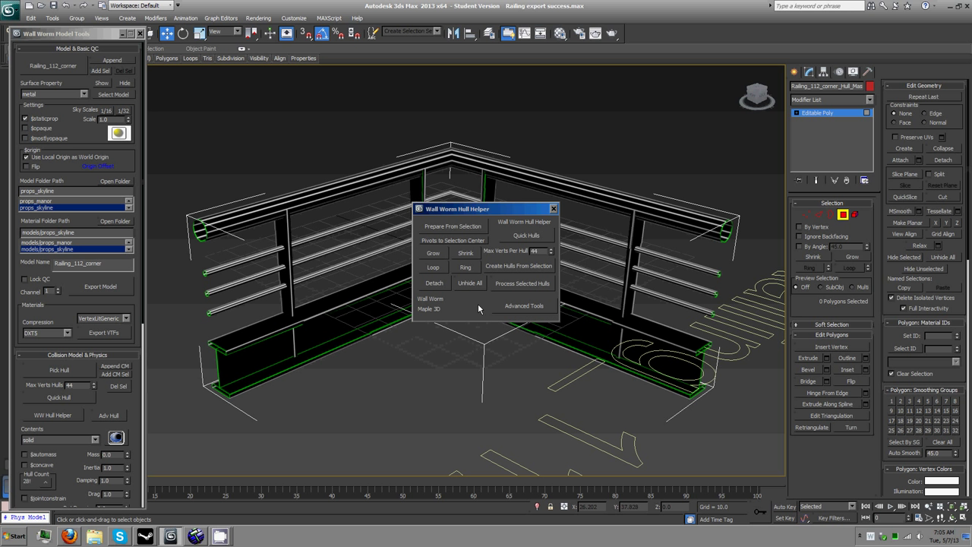
pyautogui.moveTo(513, 208); pyautogui.dragTo(288, 53)
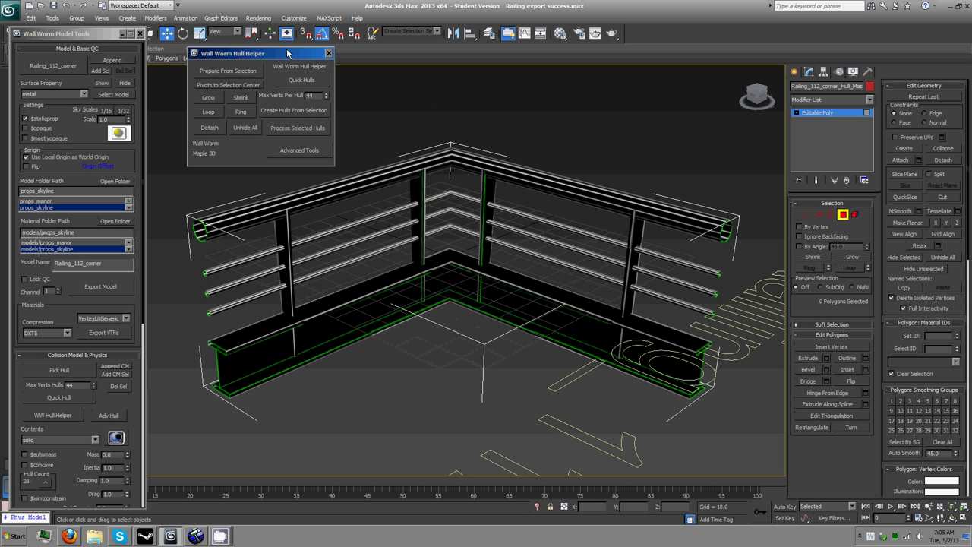
# Step: Show all four viewports and switch the hull mesh to edge editing
pyautogui.moveTo(451, 303); pyautogui.dragTo(477, 313, button='middle')
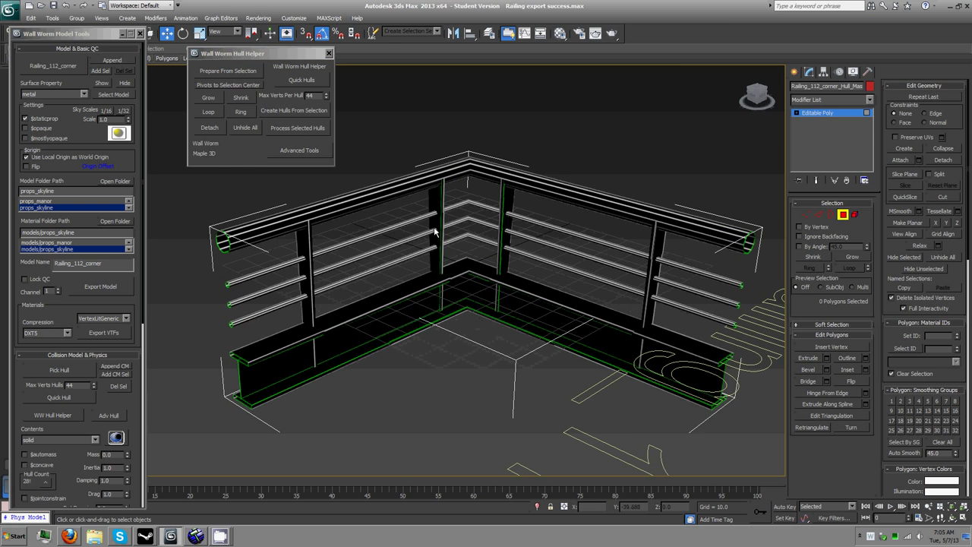
pyautogui.hotkey('alt', 'w')
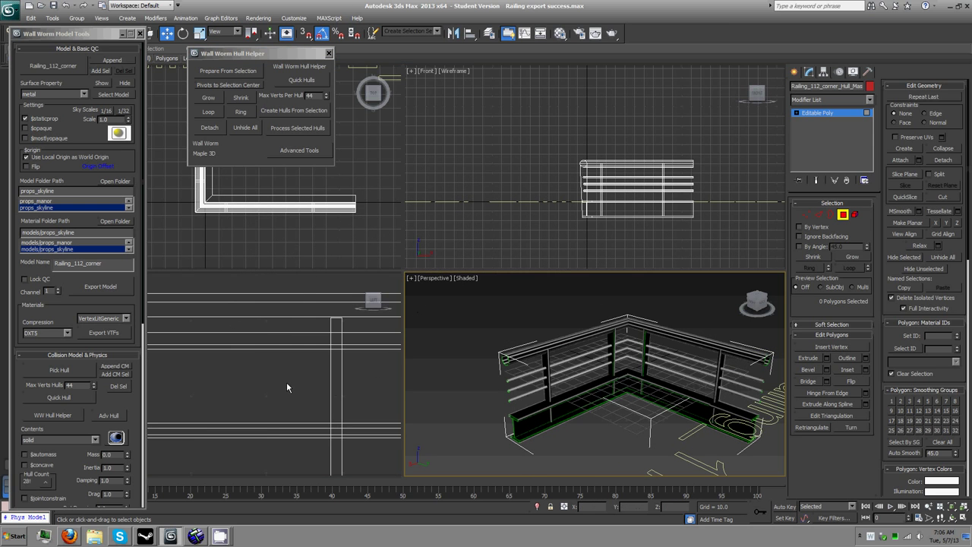
pyautogui.scroll(-6, 286, 382)
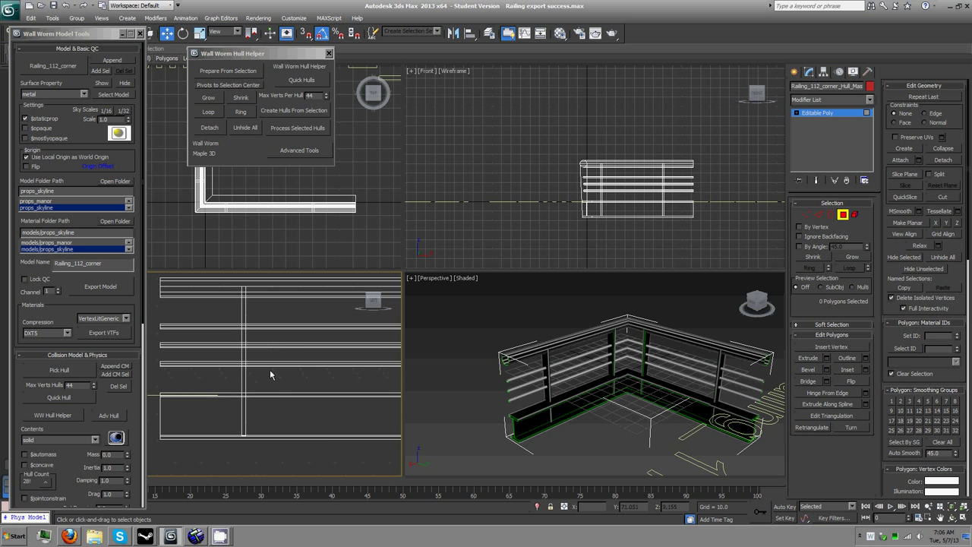
pyautogui.click(819, 215)
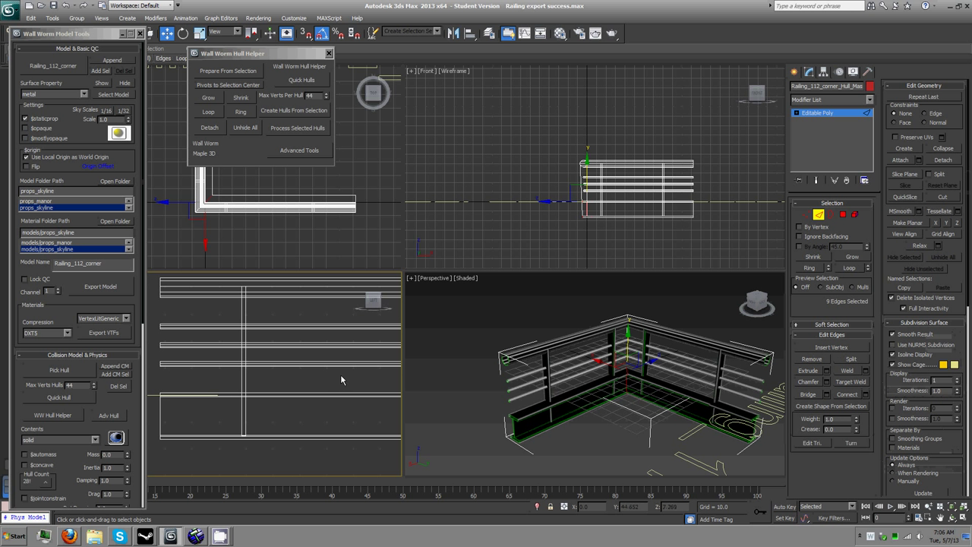
# Step: In the Left view, select the lengthwise edges of the two lower intermediate rails
pyautogui.moveTo(341, 386); pyautogui.dragTo(226, 393)
pyautogui.moveTo(226, 392)
pyautogui.mouseDown(button='middle')
pyautogui.moveTo(246, 347)
pyautogui.moveTo(226, 392)
pyautogui.mouseUp(button='middle')
pyautogui.scroll(3, 245, 347)
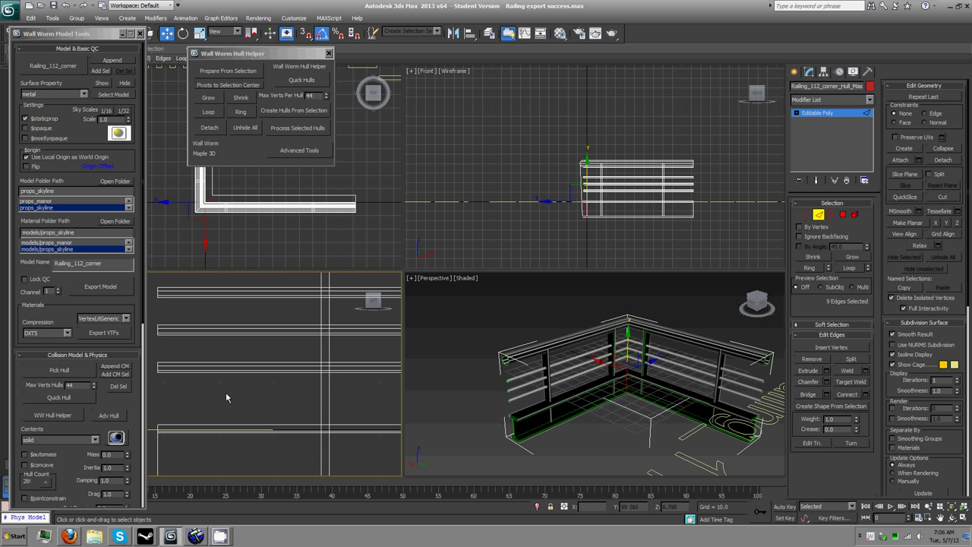
pyautogui.scroll(3, 225, 392)
pyautogui.keyDown('alt'); pyautogui.moveTo(252, 352); pyautogui.dragTo(249, 365, button='middle'); pyautogui.keyUp('alt')
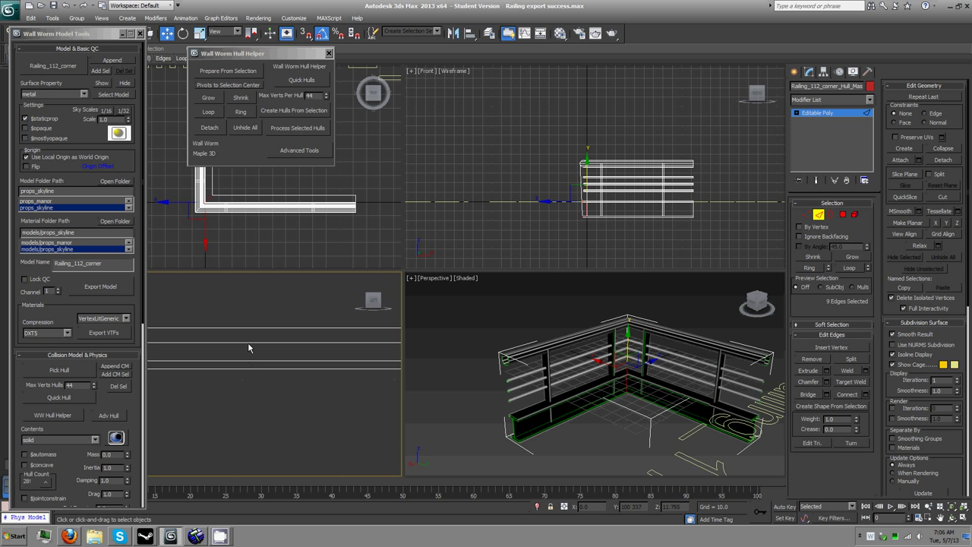
pyautogui.moveTo(245, 338); pyautogui.dragTo(278, 363)
pyautogui.moveTo(266, 317); pyautogui.dragTo(257, 442, button='middle')
pyautogui.keyDown('ctrl'); pyautogui.moveTo(256, 310); pyautogui.dragTo(297, 341); pyautogui.keyUp('ctrl')
pyautogui.moveTo(286, 298); pyautogui.dragTo(264, 363, button='middle')
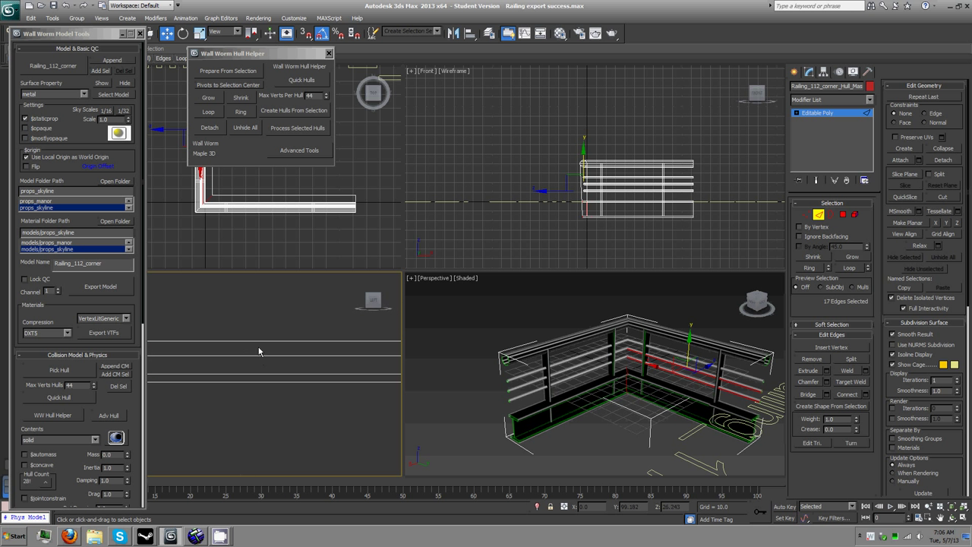
# Step: Add edges of the upper intermediate rail and the handrail to the selection, and extend the selection to full edge loops
pyautogui.keyDown('ctrl'); pyautogui.moveTo(259, 348); pyautogui.dragTo(306, 382); pyautogui.keyUp('ctrl')
pyautogui.moveTo(273, 304); pyautogui.dragTo(280, 454, button='middle')
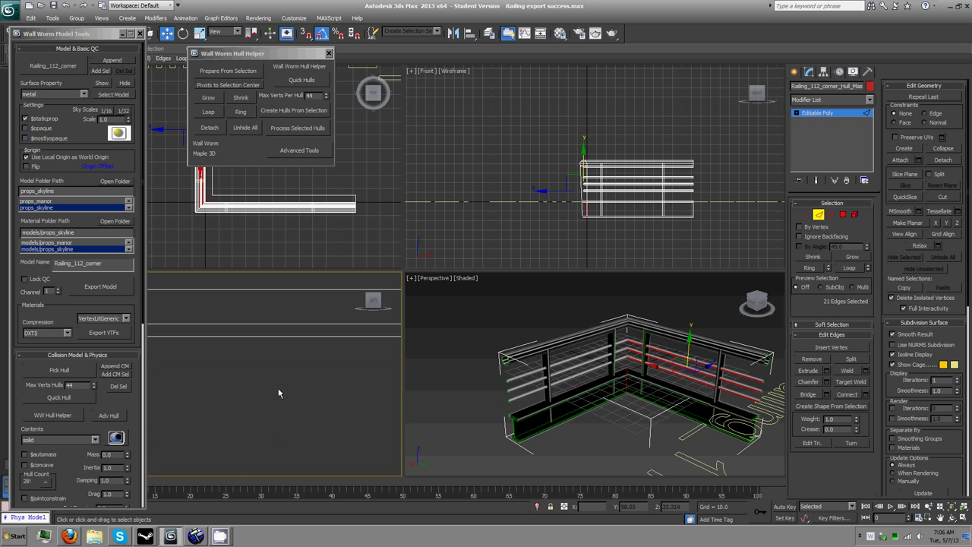
pyautogui.keyDown('alt'); pyautogui.moveTo(282, 317); pyautogui.dragTo(279, 321, button='middle'); pyautogui.keyUp('alt')
pyautogui.keyDown('ctrl'); pyautogui.moveTo(268, 335); pyautogui.dragTo(310, 361); pyautogui.keyUp('ctrl')
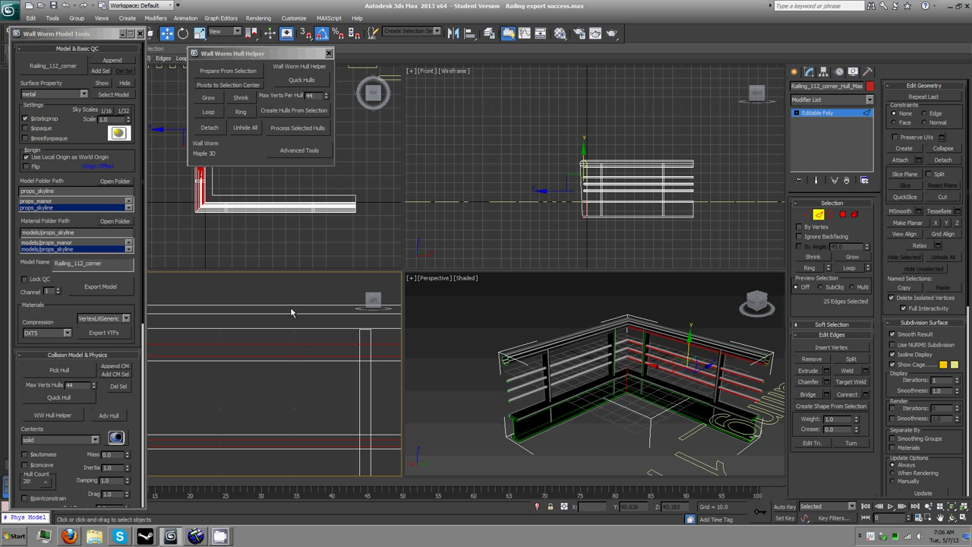
pyautogui.keyDown('ctrl'); pyautogui.moveTo(292, 310); pyautogui.dragTo(319, 327); pyautogui.keyUp('ctrl')
pyautogui.scroll(-4, 251, 365)
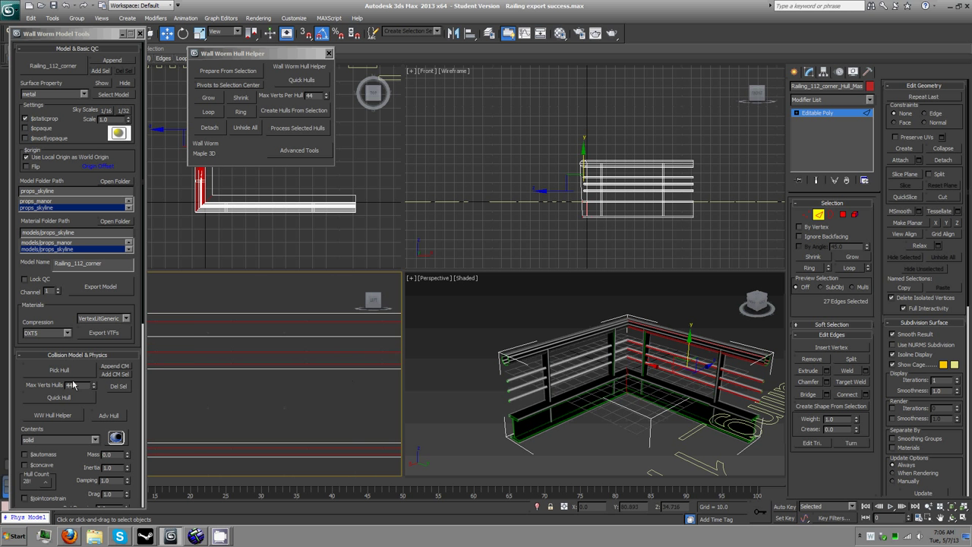
pyautogui.moveTo(253, 387); pyautogui.dragTo(282, 349, button='middle')
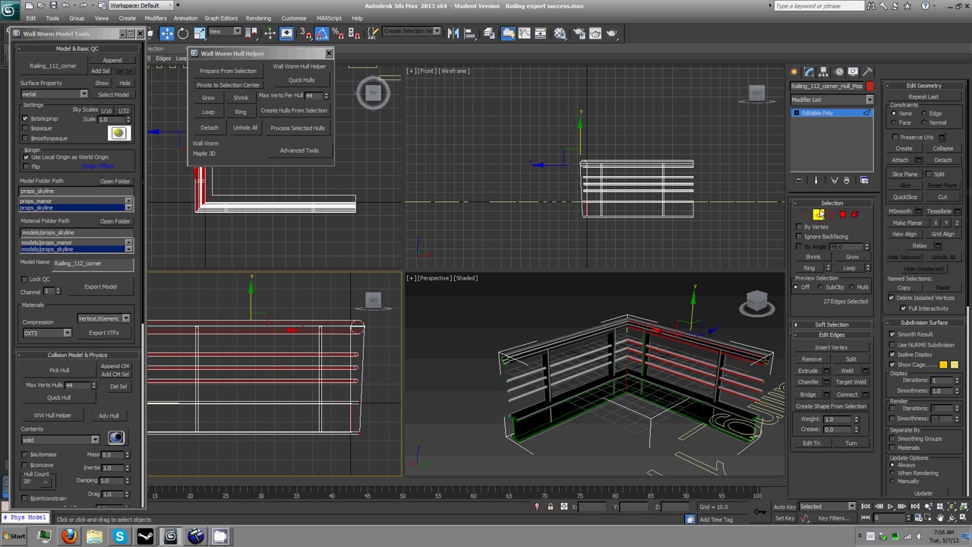
pyautogui.click(852, 270)
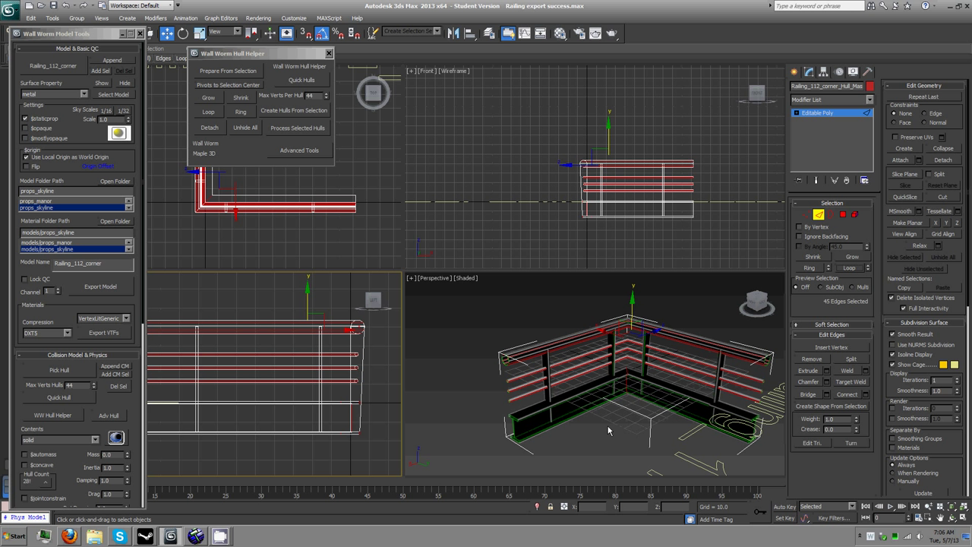
# Step: Exclude the stray base edges from the selection and remove the selected edge loops to simplify the rails and handrail
pyautogui.rightClick(623, 370)
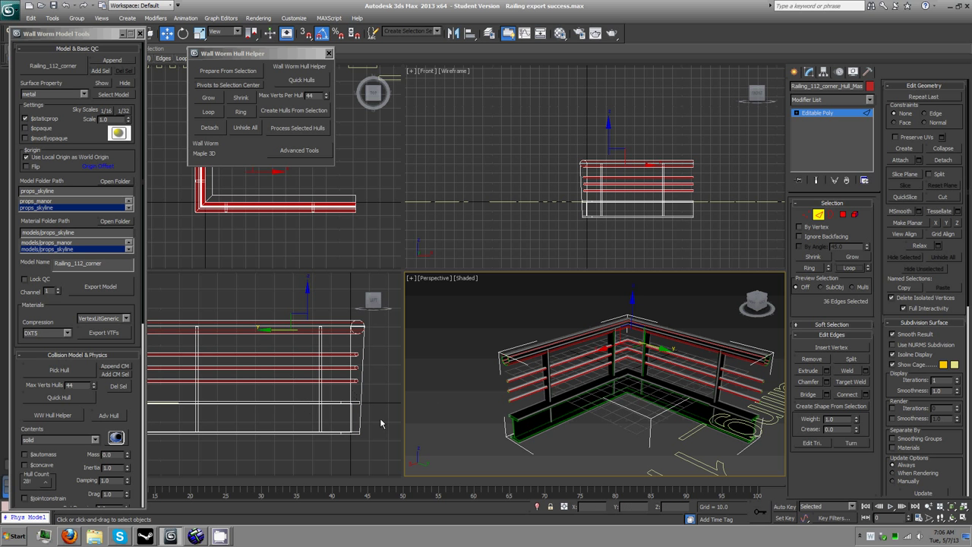
pyautogui.moveTo(649, 399); pyautogui.dragTo(597, 398, button='middle')
pyautogui.moveTo(753, 304); pyautogui.dragTo(638, 301)
pyautogui.scroll(6, 514, 410)
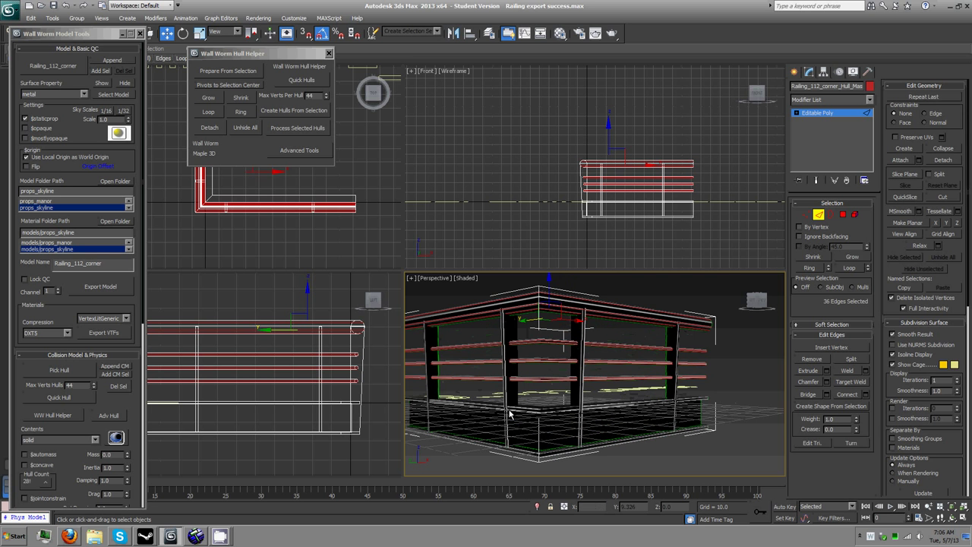
pyautogui.keyDown('alt'); pyautogui.moveTo(539, 390); pyautogui.dragTo(625, 406, button='middle'); pyautogui.keyUp('alt')
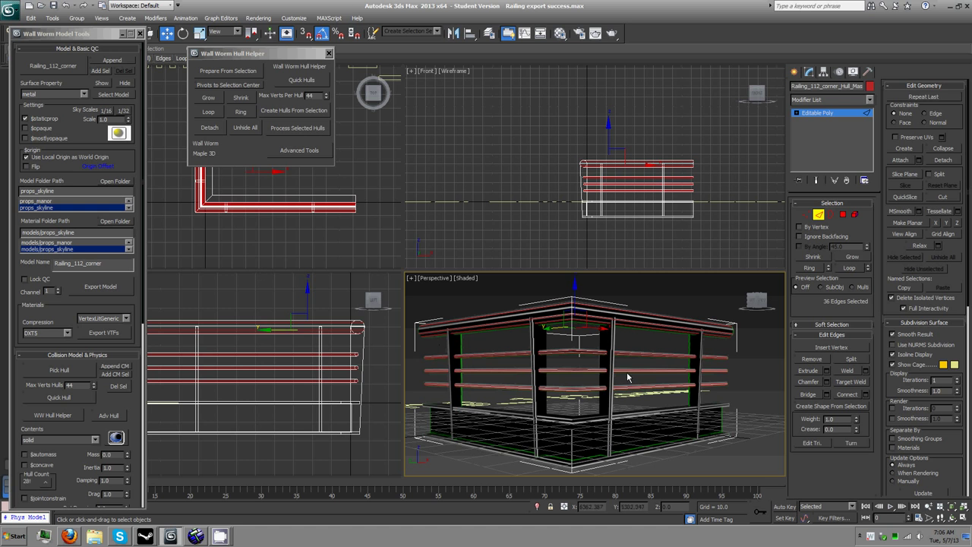
pyautogui.click(625, 390)
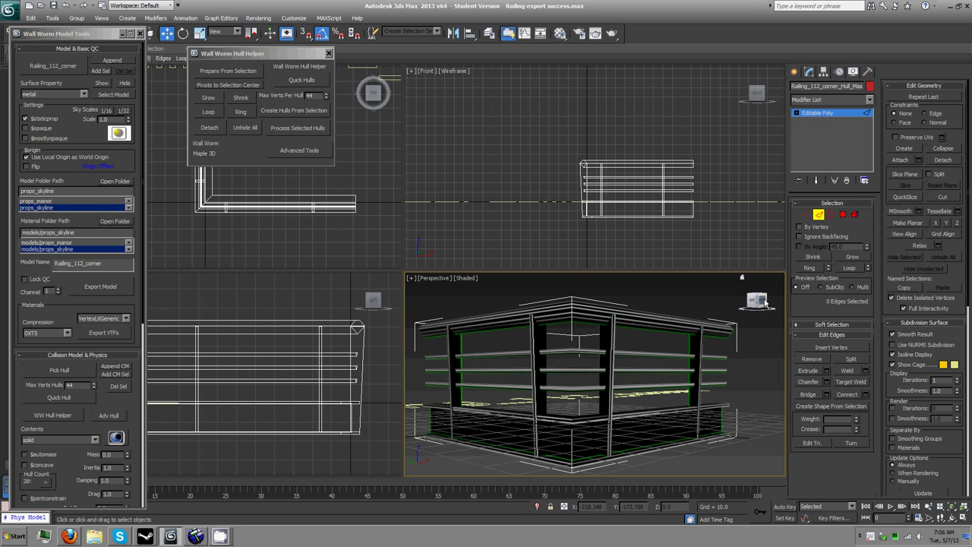
# Step: Display edged faces on the shaded model in the Perspective view
pyautogui.moveTo(762, 297); pyautogui.dragTo(704, 318)
pyautogui.keyDown('alt'); pyautogui.moveTo(705, 323); pyautogui.dragTo(628, 331, button='middle'); pyautogui.keyUp('alt')
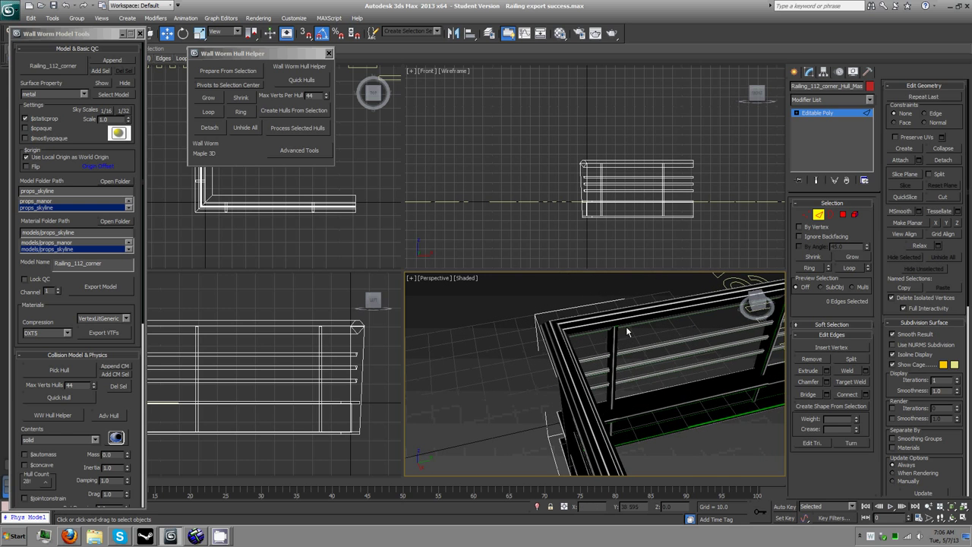
pyautogui.click(458, 278)
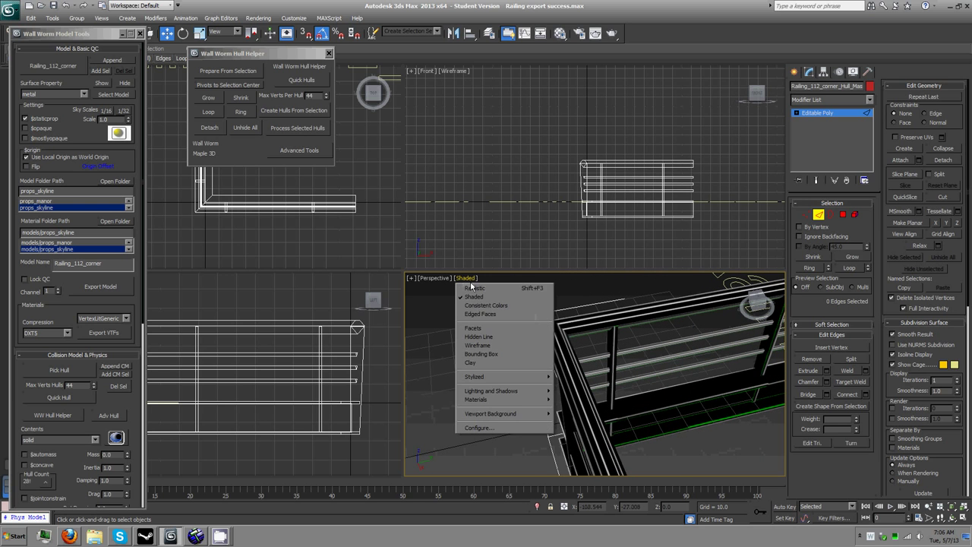
pyautogui.click(475, 311)
pyautogui.keyDown('alt'); pyautogui.moveTo(647, 357); pyautogui.dragTo(611, 399, button='middle'); pyautogui.keyUp('alt')
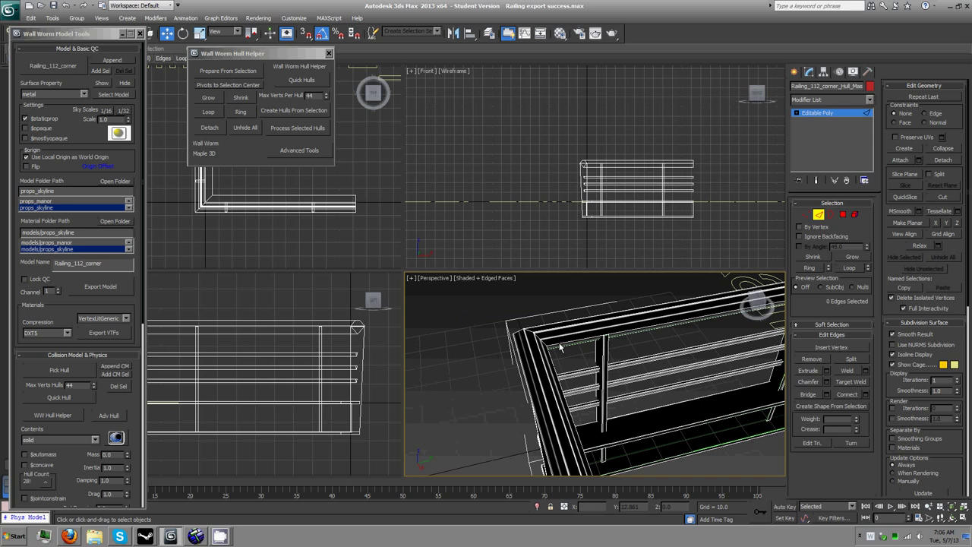
# Step: Select the edge loop along the top of the handrail and clear the selection
pyautogui.click(558, 334)
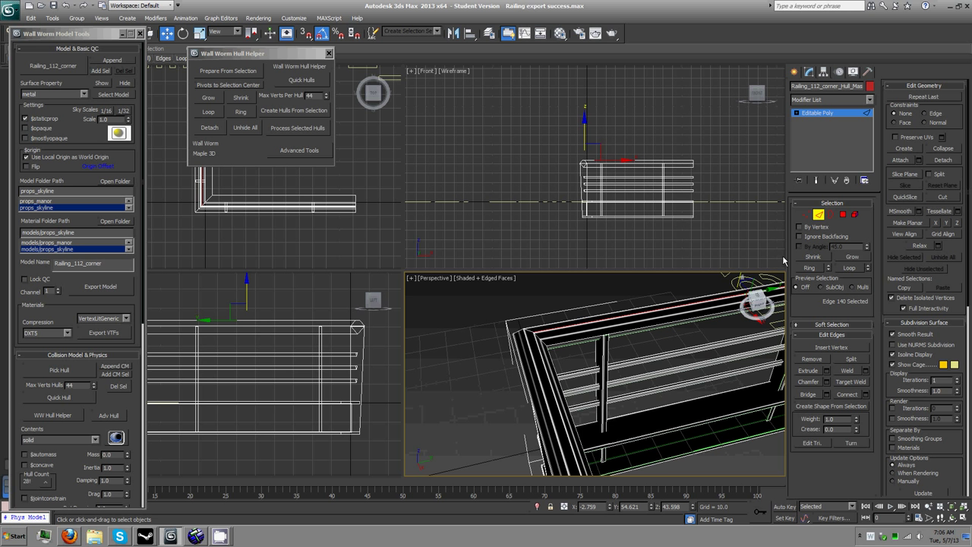
pyautogui.click(849, 267)
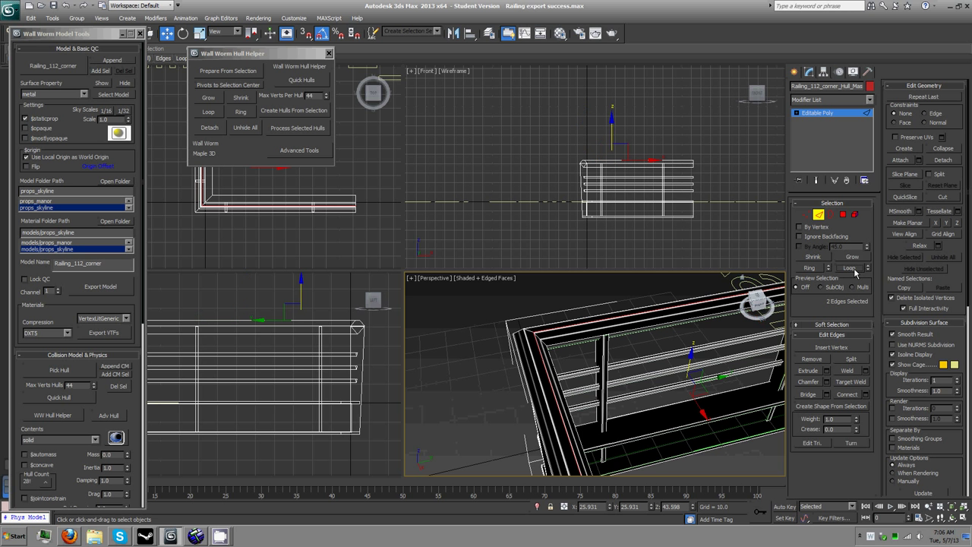
pyautogui.click(637, 392)
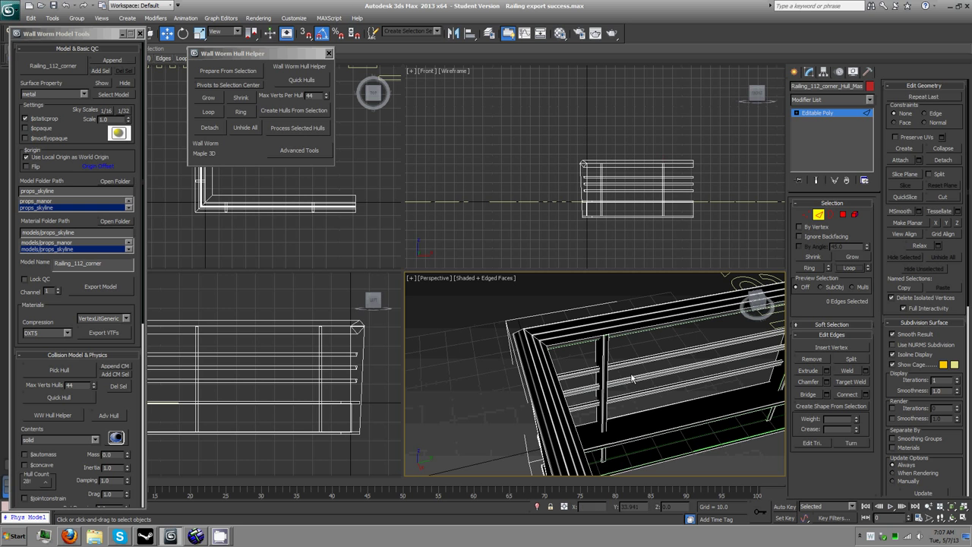
# Step: Delete the vertical web element between the upper and lower flanges of the railing's base
pyautogui.scroll(-3, 626, 357)
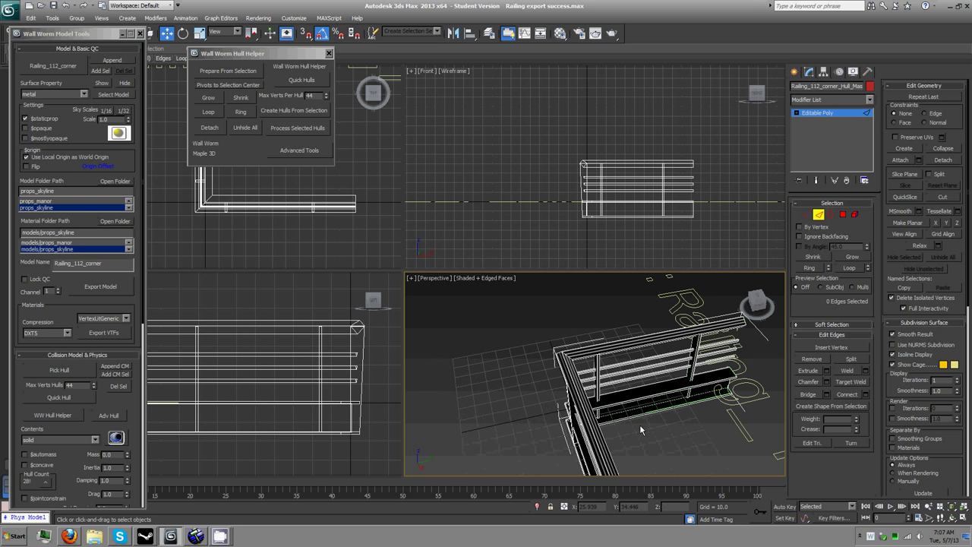
pyautogui.moveTo(641, 426); pyautogui.dragTo(618, 385, button='middle')
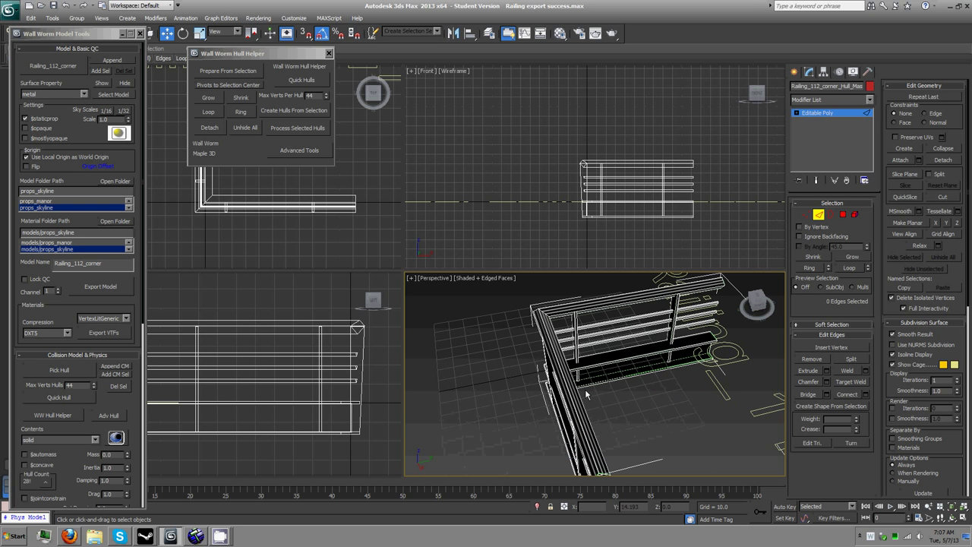
pyautogui.moveTo(653, 377); pyautogui.dragTo(591, 328, button='middle')
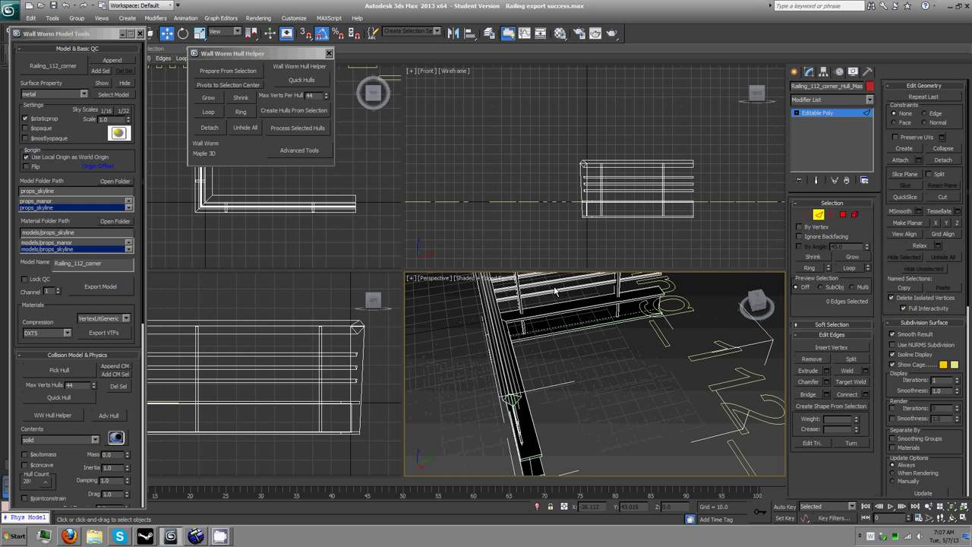
pyautogui.moveTo(762, 306); pyautogui.dragTo(718, 278)
pyautogui.click(853, 218)
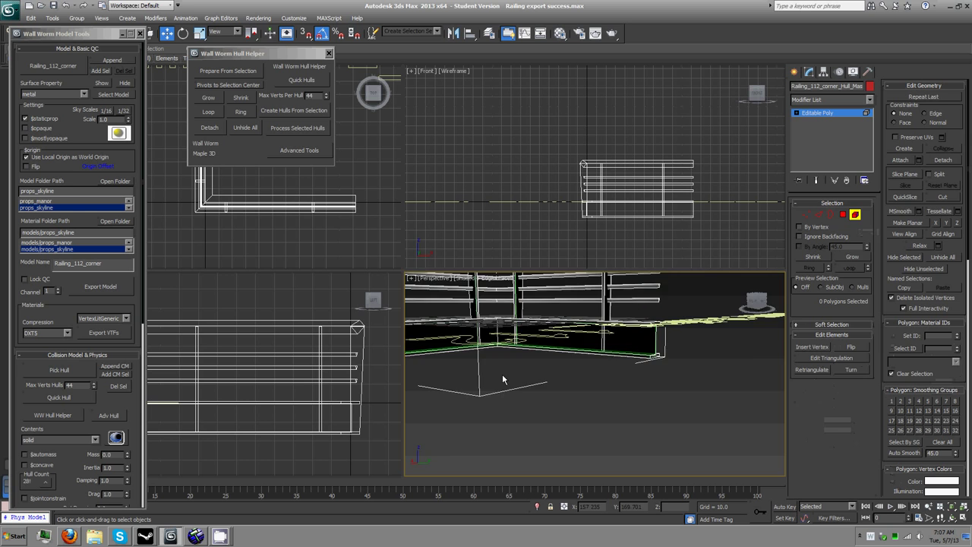
pyautogui.moveTo(502, 375); pyautogui.dragTo(657, 438, button='middle')
pyautogui.click(635, 379)
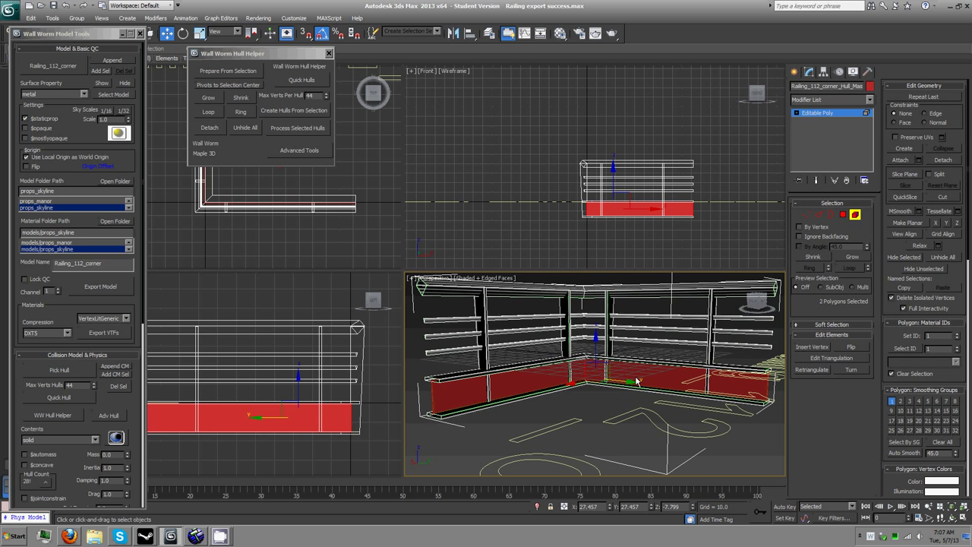
pyautogui.press('Delete')
# Step: Select the facing inner polygons of the base's upper and lower flanges, grow the selection to their sides, and delete these polygons
pyautogui.moveTo(559, 431); pyautogui.dragTo(594, 445, button='middle')
pyautogui.scroll(3, 594, 446)
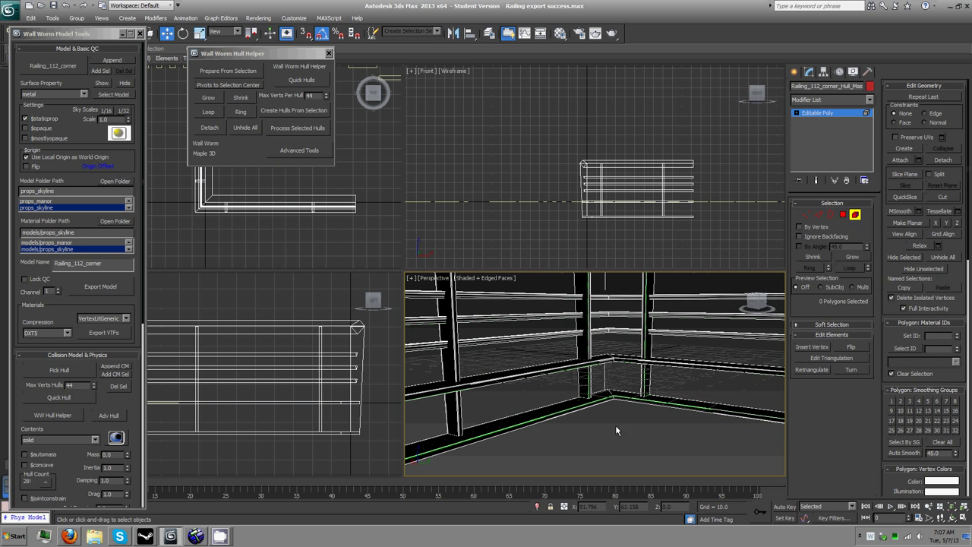
pyautogui.click(842, 216)
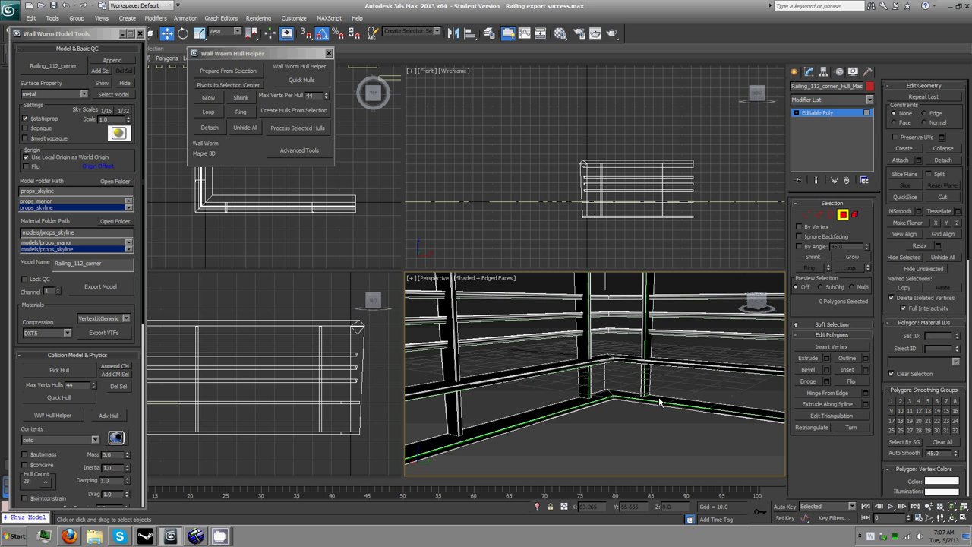
pyautogui.click(654, 403)
pyautogui.keyDown('ctrl'); pyautogui.click(582, 408); pyautogui.keyUp('ctrl')
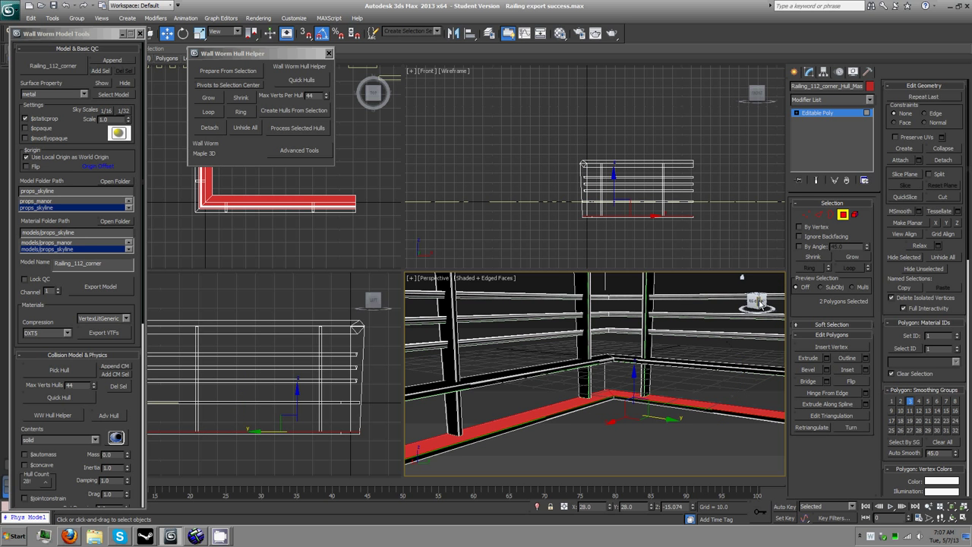
pyautogui.keyDown('alt'); pyautogui.moveTo(577, 440); pyautogui.dragTo(582, 384, button='middle'); pyautogui.keyUp('alt')
pyautogui.keyDown('ctrl'); pyautogui.click(605, 357); pyautogui.keyUp('ctrl')
pyautogui.keyDown('ctrl'); pyautogui.click(624, 356); pyautogui.keyUp('ctrl')
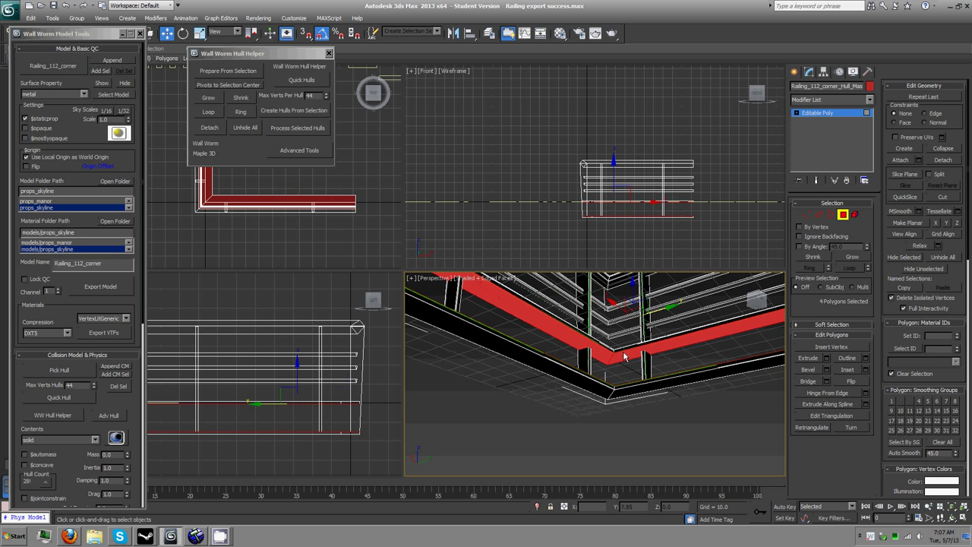
pyautogui.click(852, 258)
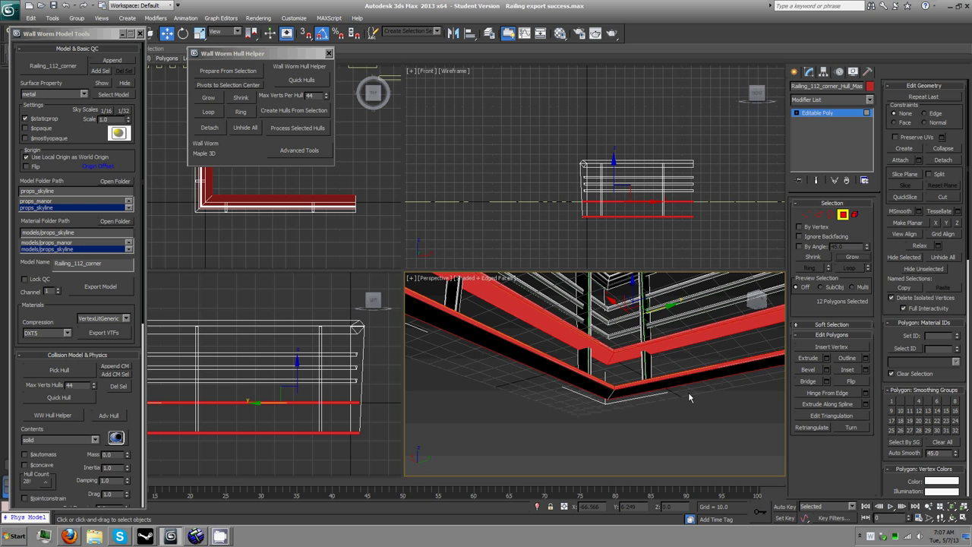
pyautogui.click(689, 392)
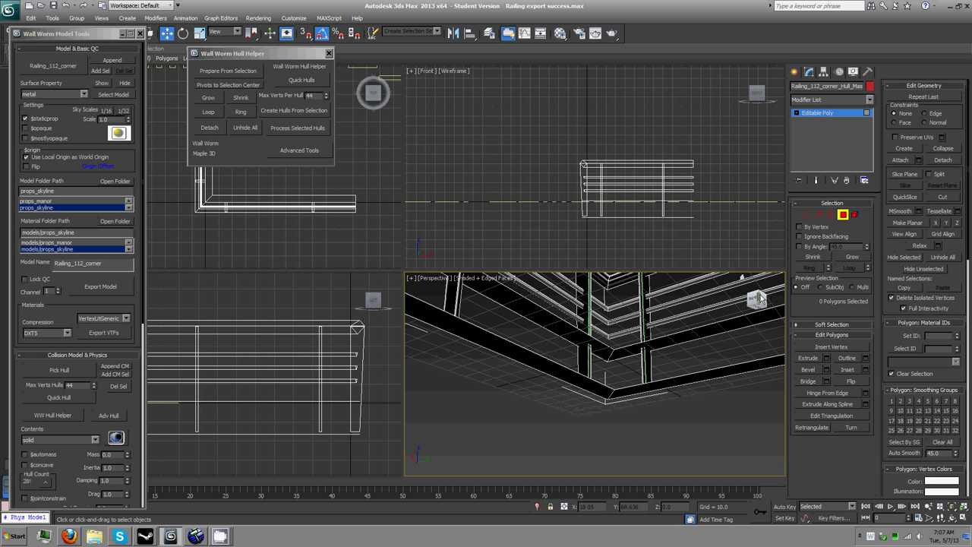
# Step: Select the outer edge loops of the base's upper and lower flanges and bridge them along both arms of the railing
pyautogui.click(820, 215)
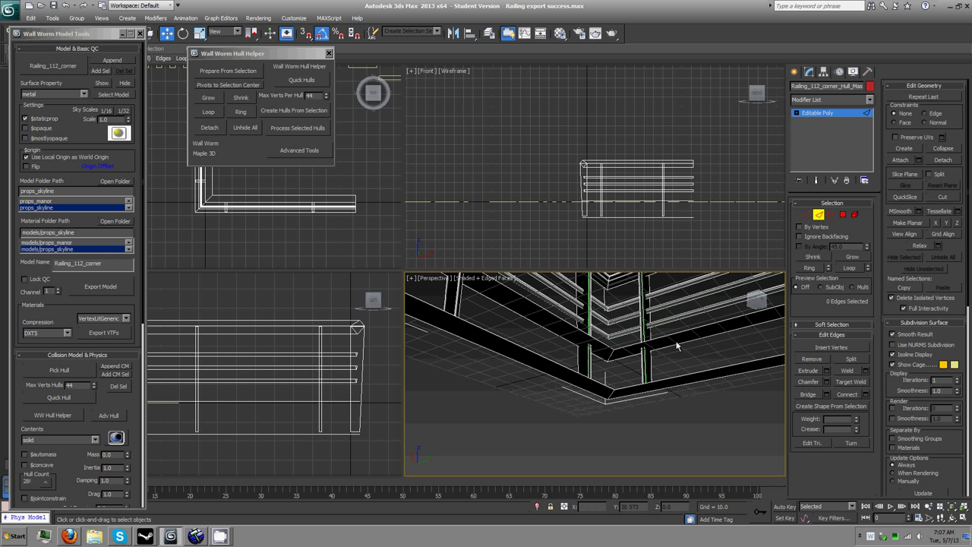
pyautogui.click(678, 346)
pyautogui.keyDown('ctrl'); pyautogui.click(703, 385); pyautogui.keyUp('ctrl')
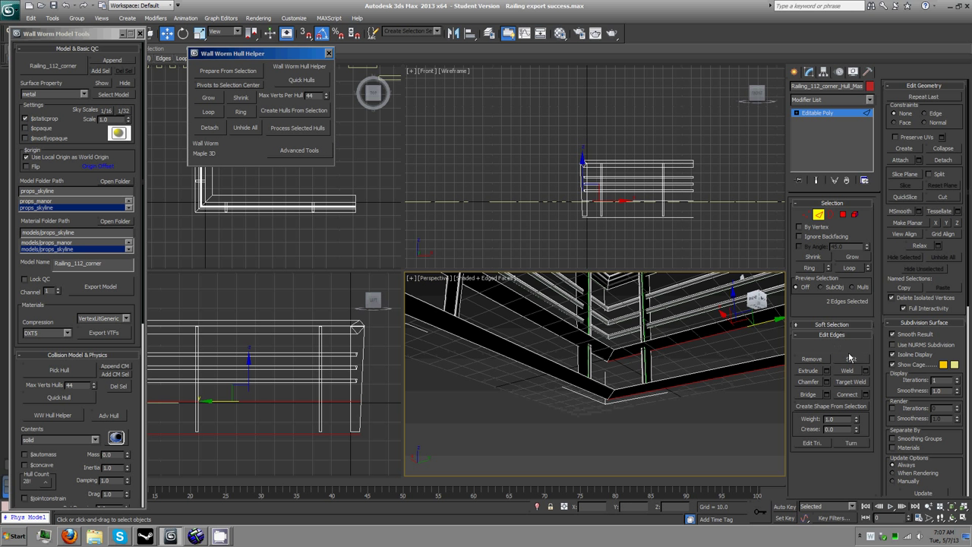
pyautogui.click(841, 268)
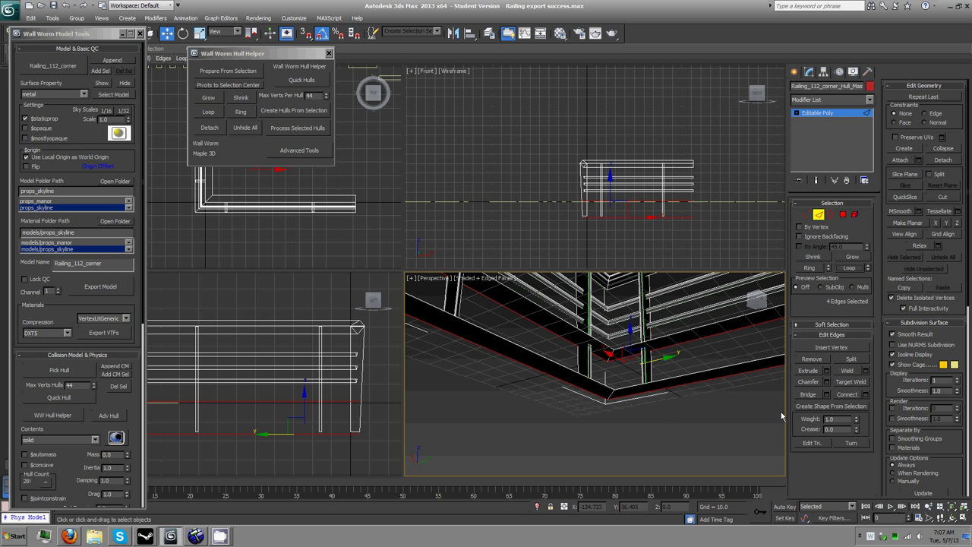
pyautogui.click(807, 396)
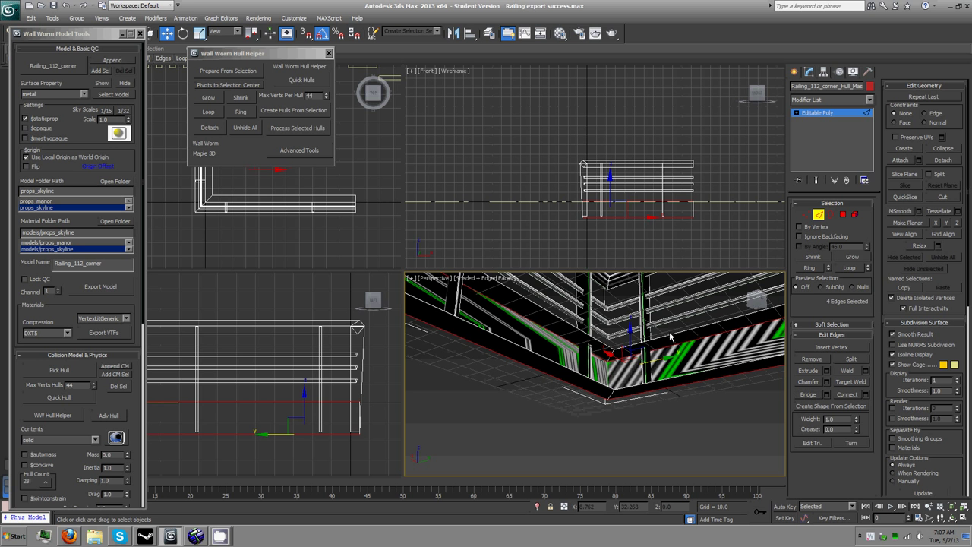
# Step: Select the inner edge loops of the base's upper and lower flanges and bridge them along both arms
pyautogui.click(673, 350)
pyautogui.click(681, 387)
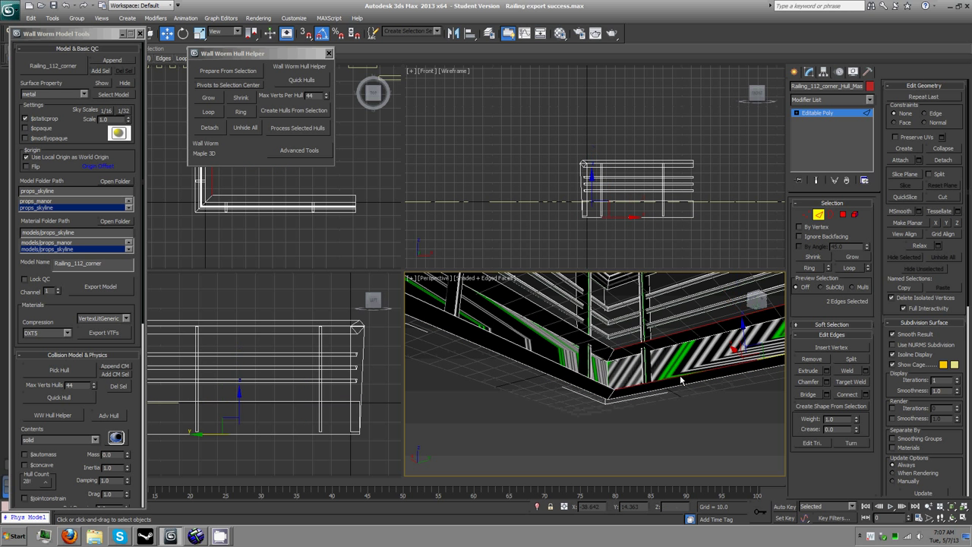
pyautogui.click(849, 269)
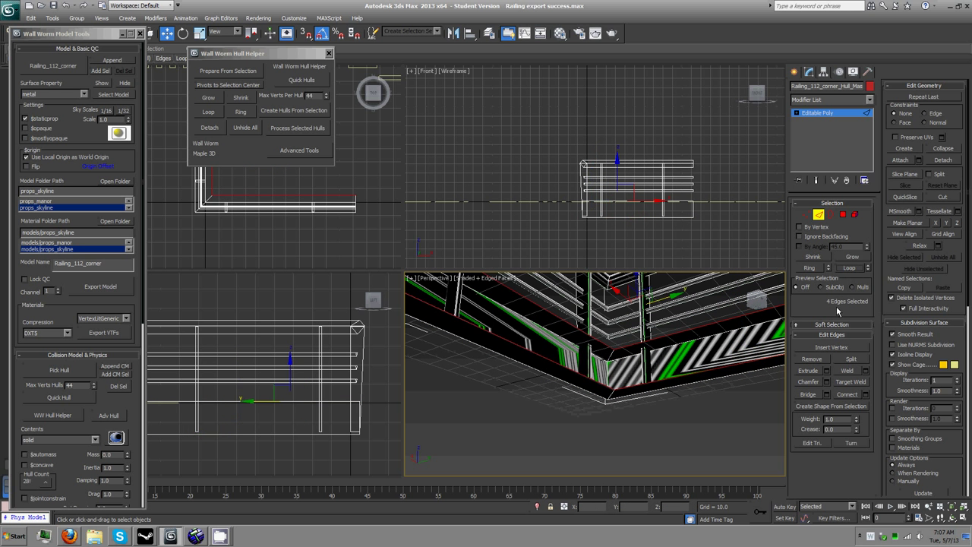
pyautogui.keyDown('alt'); pyautogui.moveTo(646, 380); pyautogui.dragTo(628, 375, button='middle'); pyautogui.keyUp('alt')
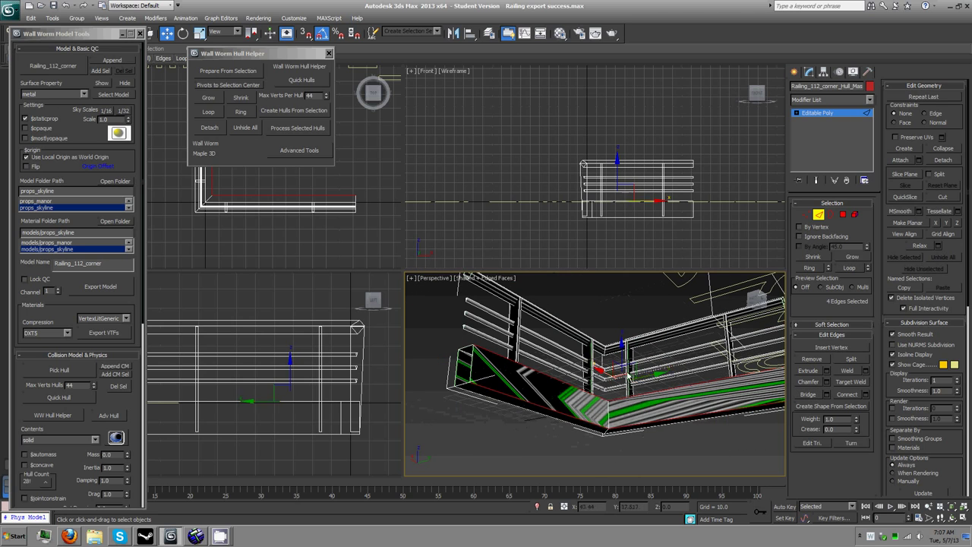
# Step: Select only the mitre edges at the railing's corner, excluding both straight arms, split them and clear the selection
pyautogui.click(756, 299)
pyautogui.moveTo(780, 309); pyautogui.dragTo(726, 310)
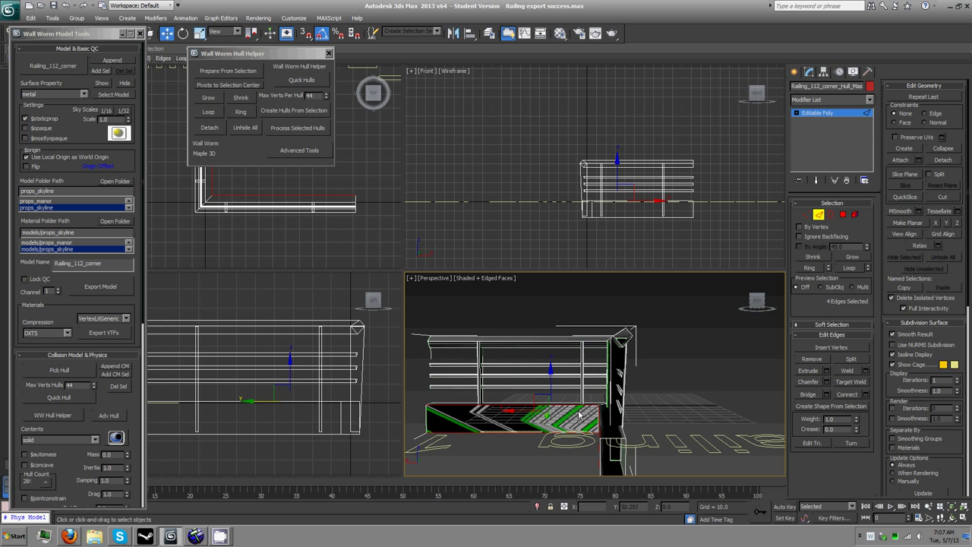
pyautogui.click(759, 302)
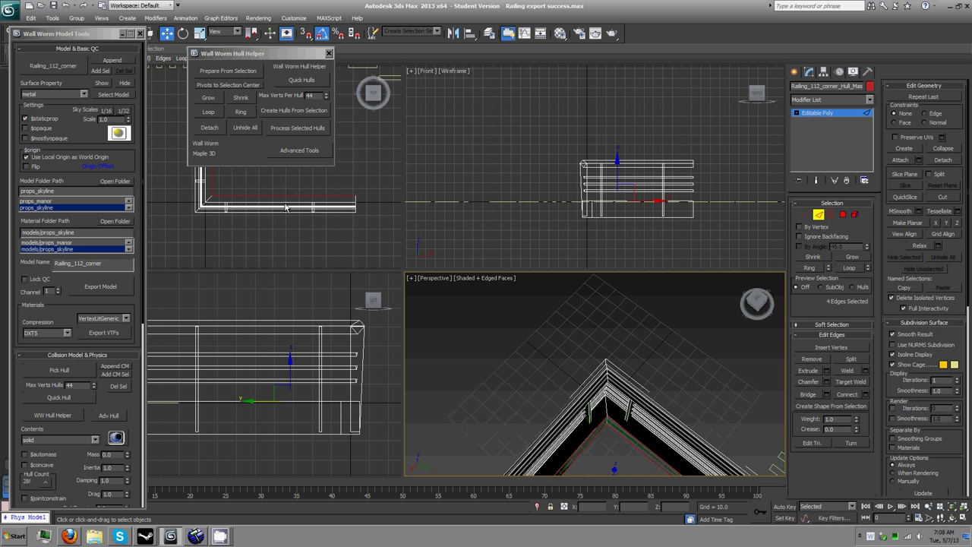
pyautogui.scroll(5, 289, 205)
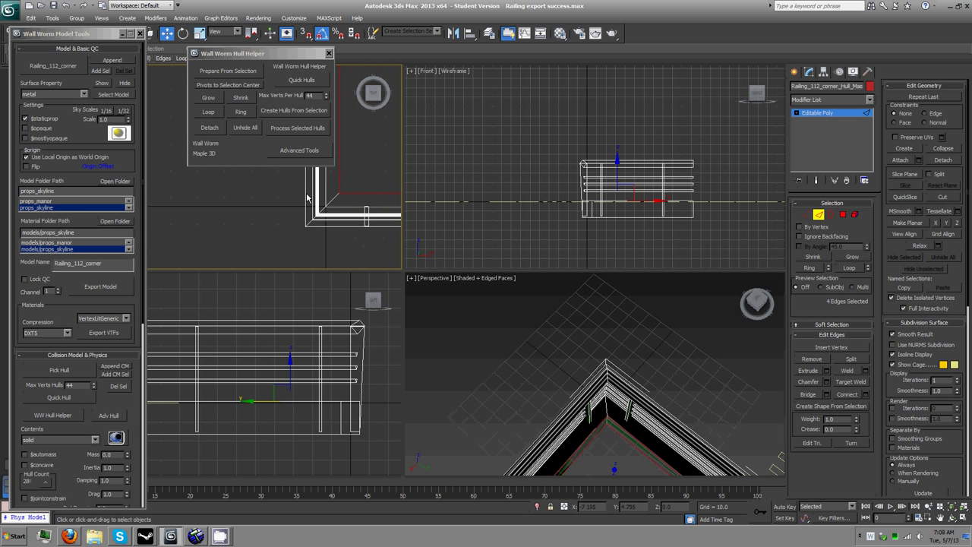
pyautogui.moveTo(347, 187); pyautogui.dragTo(296, 240)
pyautogui.moveTo(360, 240); pyautogui.dragTo(305, 246, button='middle')
pyautogui.scroll(-5, 306, 246)
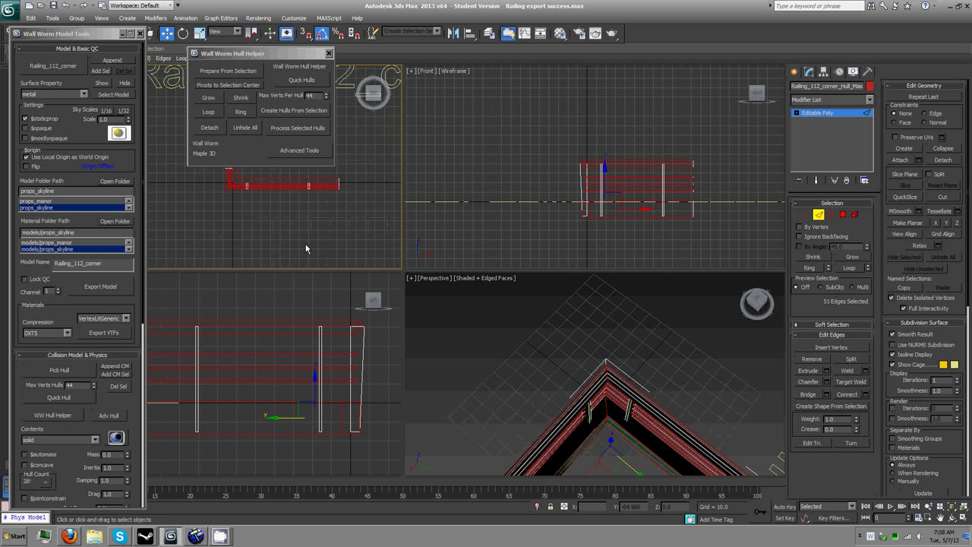
pyautogui.moveTo(259, 218); pyautogui.dragTo(296, 266, button='middle')
pyautogui.keyDown('alt'); pyautogui.moveTo(295, 219); pyautogui.dragTo(331, 243); pyautogui.keyUp('alt')
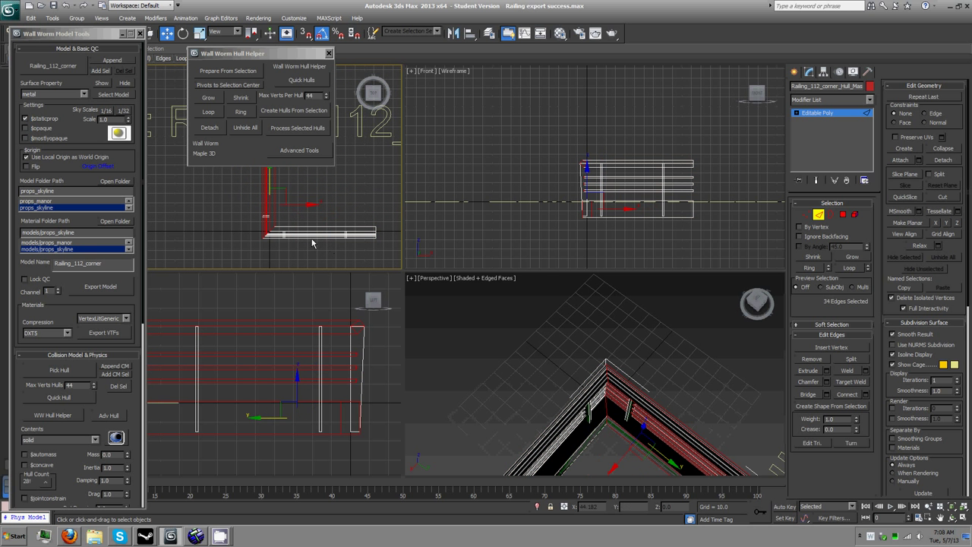
pyautogui.keyDown('alt'); pyautogui.moveTo(310, 187); pyautogui.dragTo(252, 213); pyautogui.keyUp('alt')
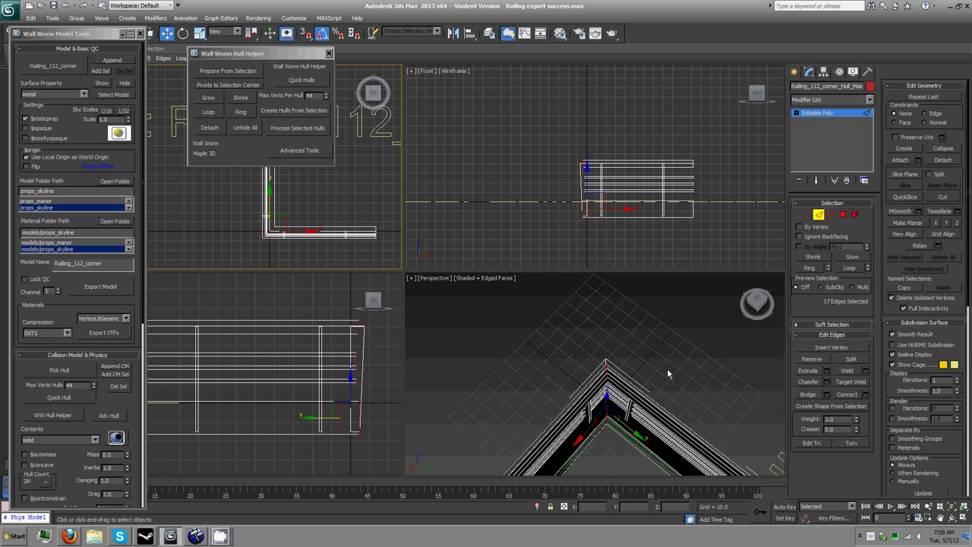
pyautogui.click(840, 364)
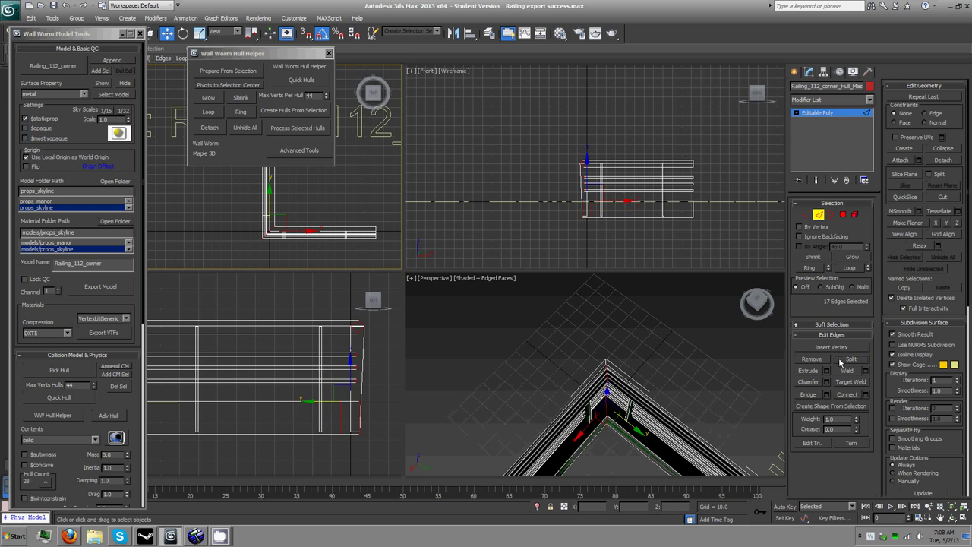
pyautogui.click(614, 366)
# Step: Select the elements of each railing arm in turn to check that the hull copy is separated at the corner
pyautogui.click(756, 304)
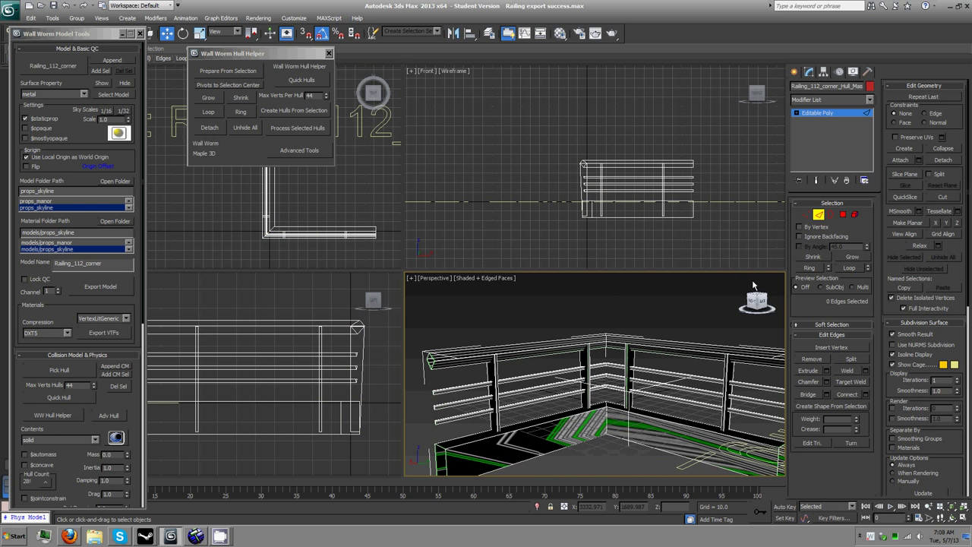
pyautogui.moveTo(564, 409); pyautogui.dragTo(546, 358, button='middle')
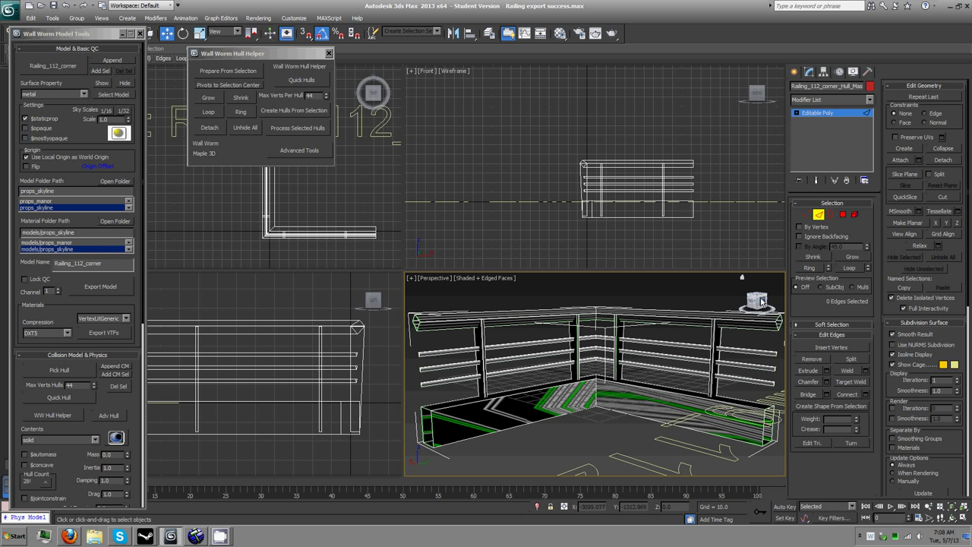
pyautogui.click(760, 301)
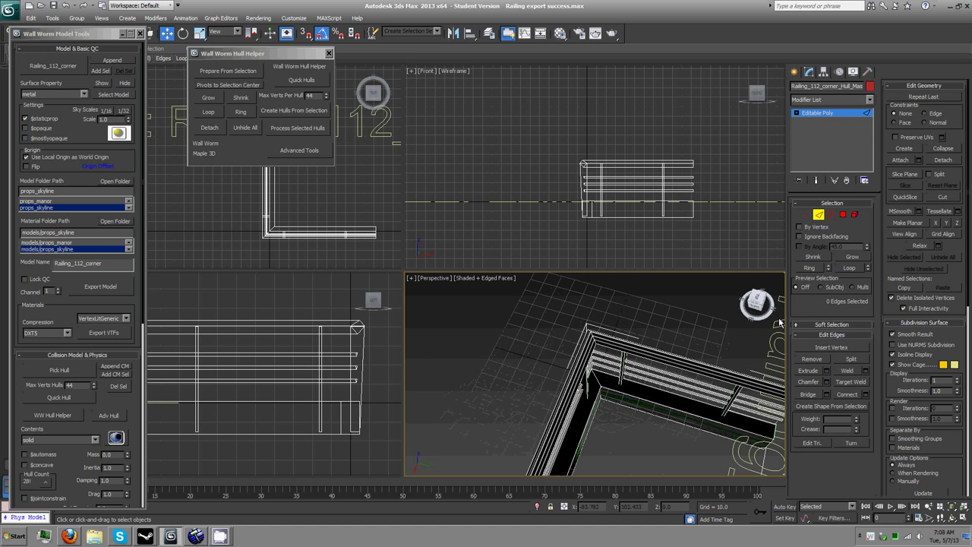
pyautogui.click(855, 215)
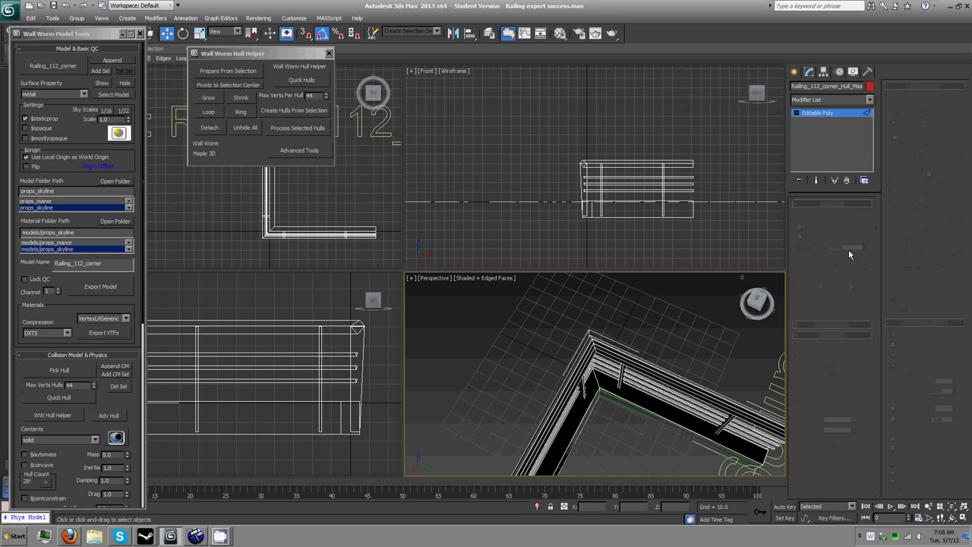
pyautogui.moveTo(696, 349); pyautogui.dragTo(641, 449)
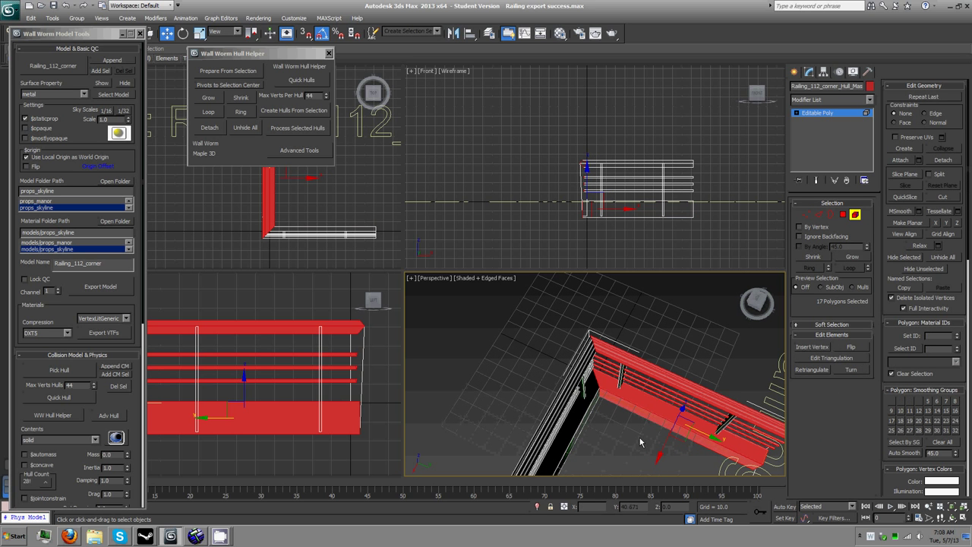
pyautogui.click(579, 421)
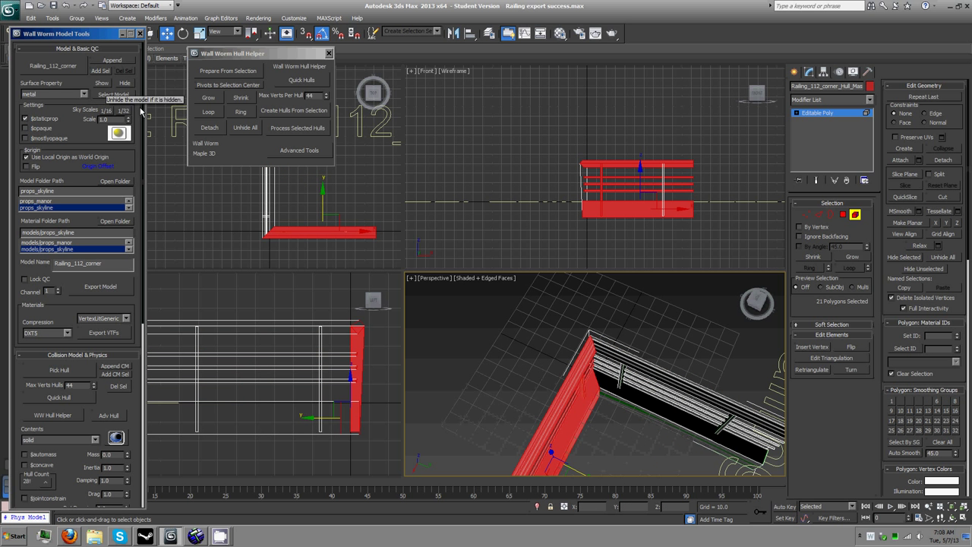
# Step: Show the original railing model, select its elements to compare them with the hull copy, and hide it again
pyautogui.click(101, 84)
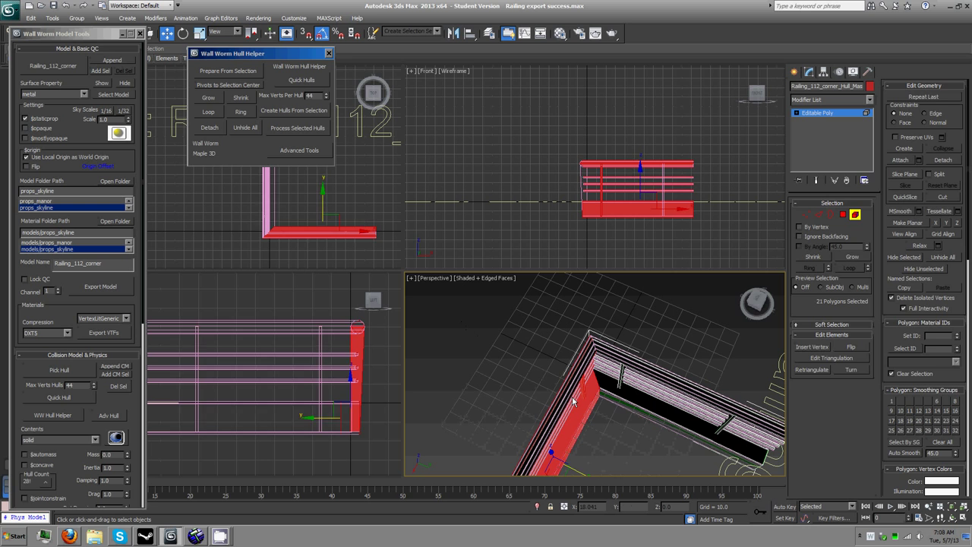
pyautogui.click(854, 215)
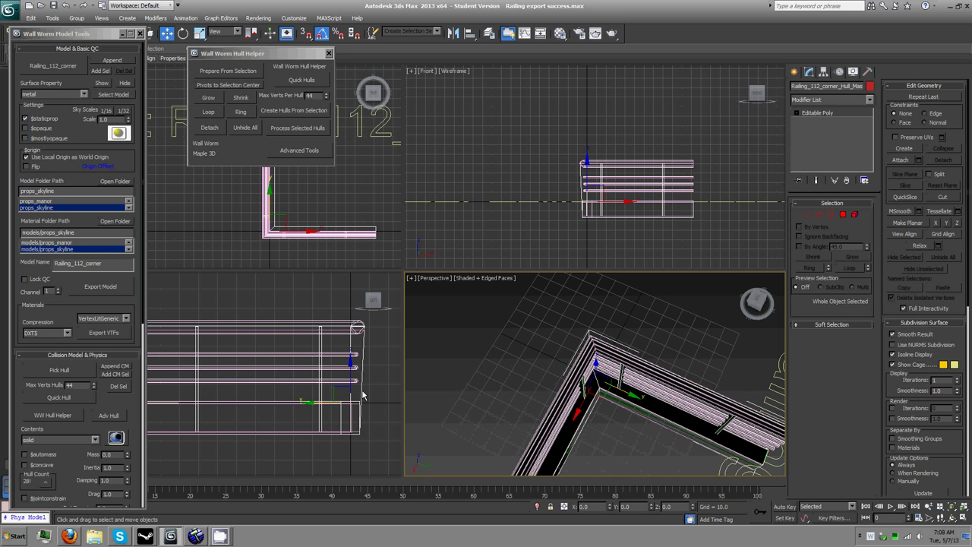
pyautogui.click(606, 354)
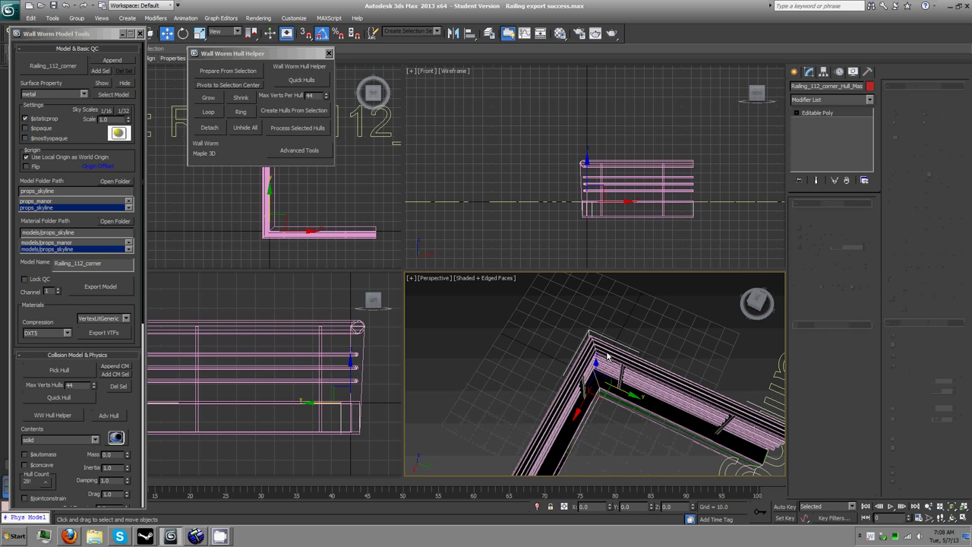
pyautogui.click(855, 215)
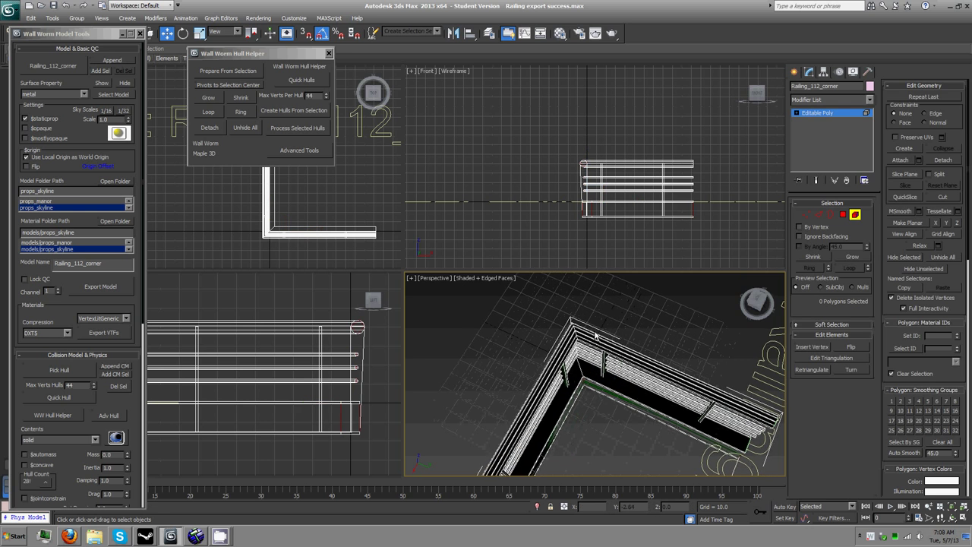
pyautogui.click(630, 450)
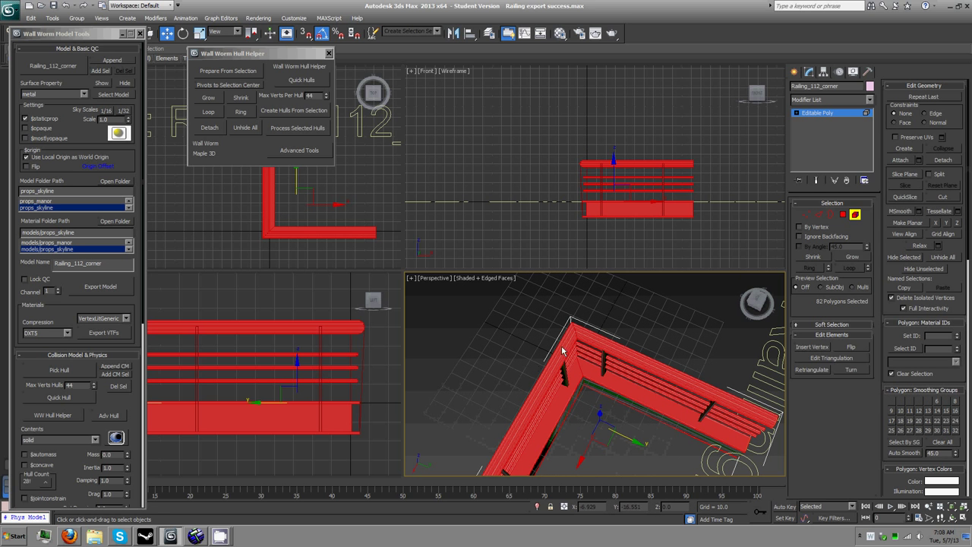
pyautogui.click(854, 215)
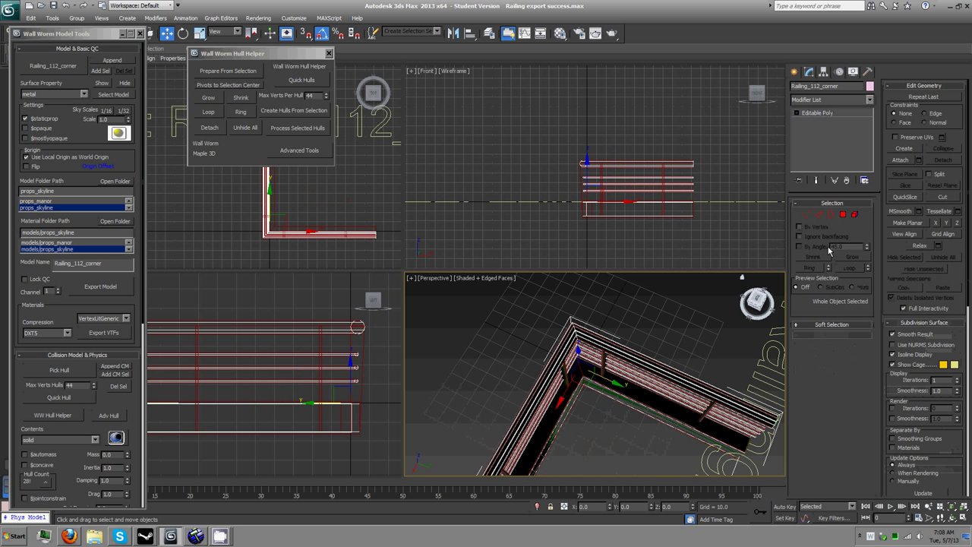
pyautogui.click(126, 85)
# Step: Reselect the railing's hull copy and run Process Selected Hulls on it
pyautogui.moveTo(645, 436); pyautogui.dragTo(634, 403, button='middle')
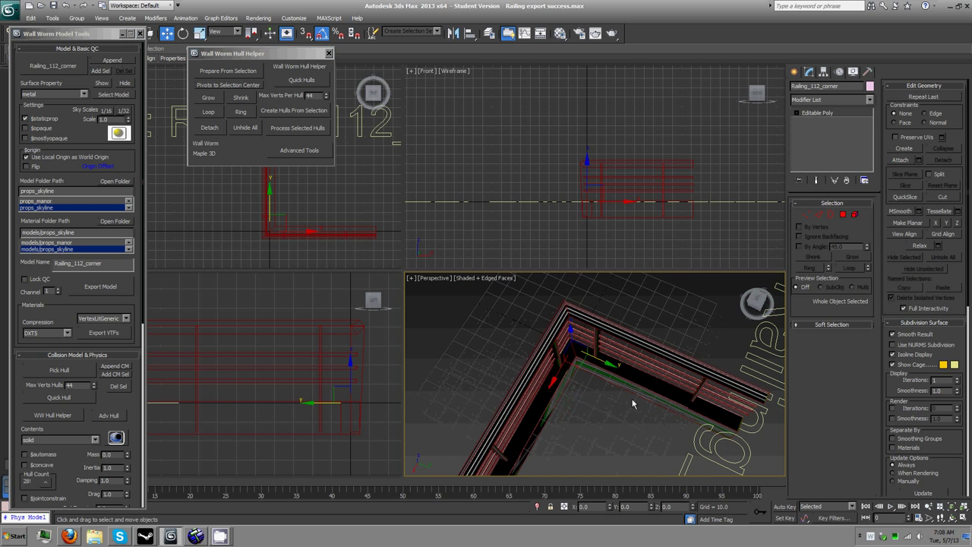
pyautogui.click(636, 382)
pyautogui.moveTo(756, 307); pyautogui.dragTo(758, 286)
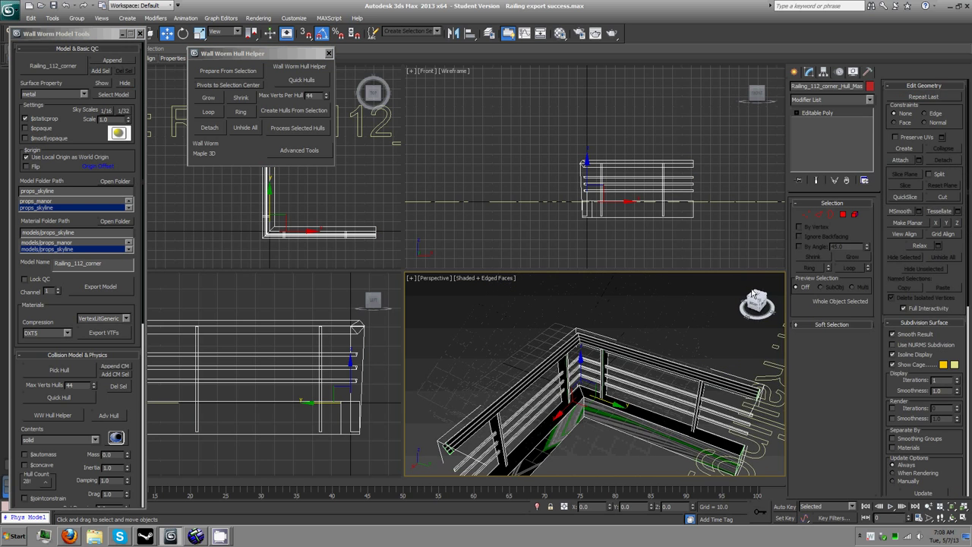
pyautogui.moveTo(632, 396); pyautogui.dragTo(623, 363, button='middle')
pyautogui.moveTo(559, 443); pyautogui.dragTo(562, 408)
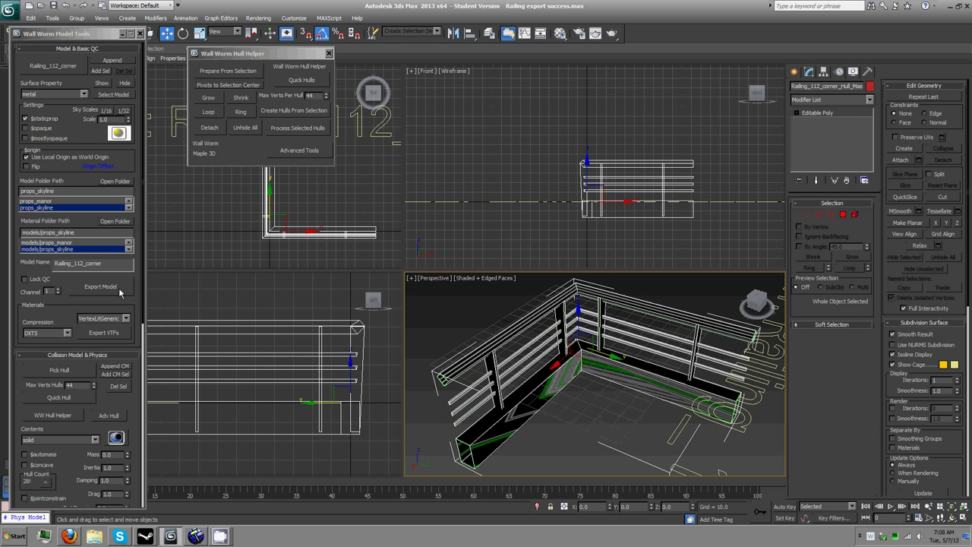
pyautogui.click(289, 129)
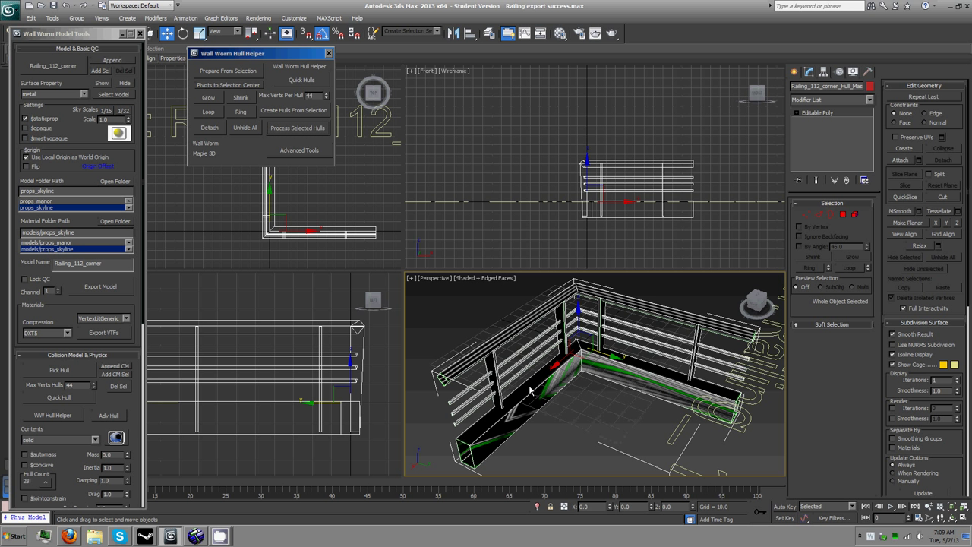
# Step: Check the hull copy's separate elements by selecting one whole arm, the other arm's base, two of its rails and a vertical post
pyautogui.click(854, 215)
pyautogui.click(604, 394)
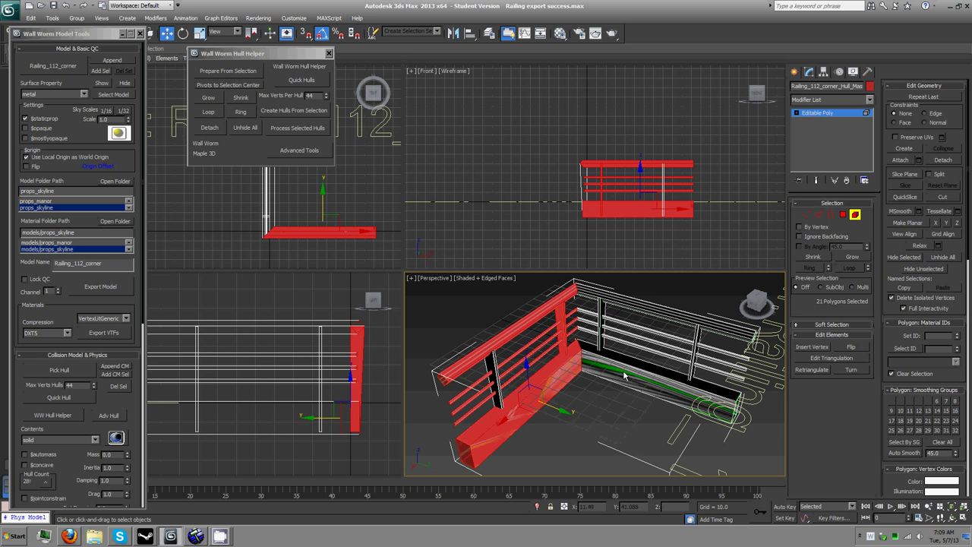
pyautogui.click(608, 393)
pyautogui.click(643, 376)
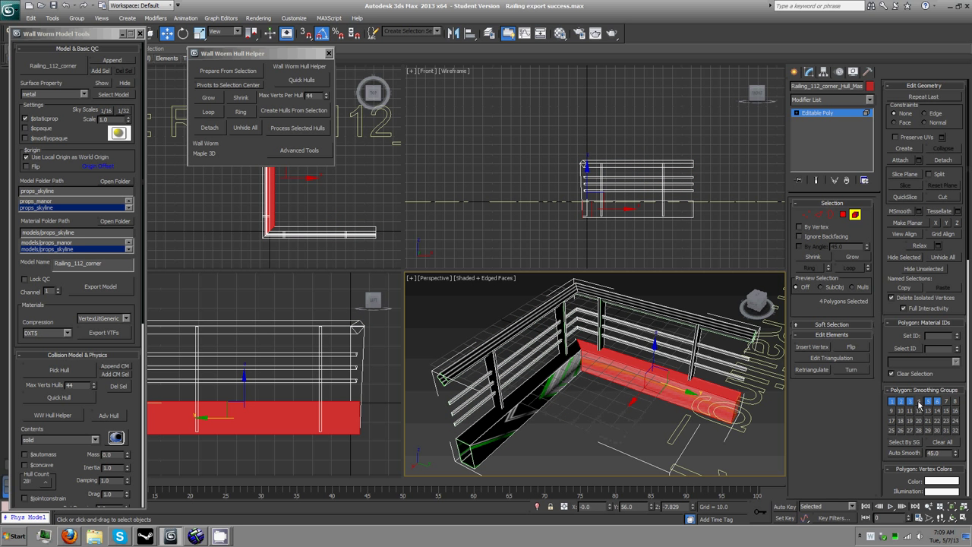
pyautogui.click(647, 348)
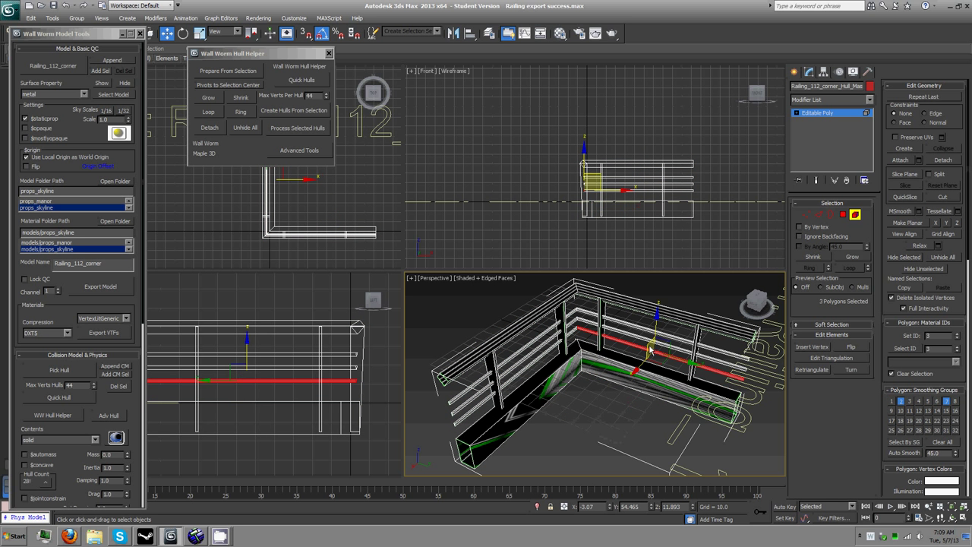
pyautogui.click(643, 334)
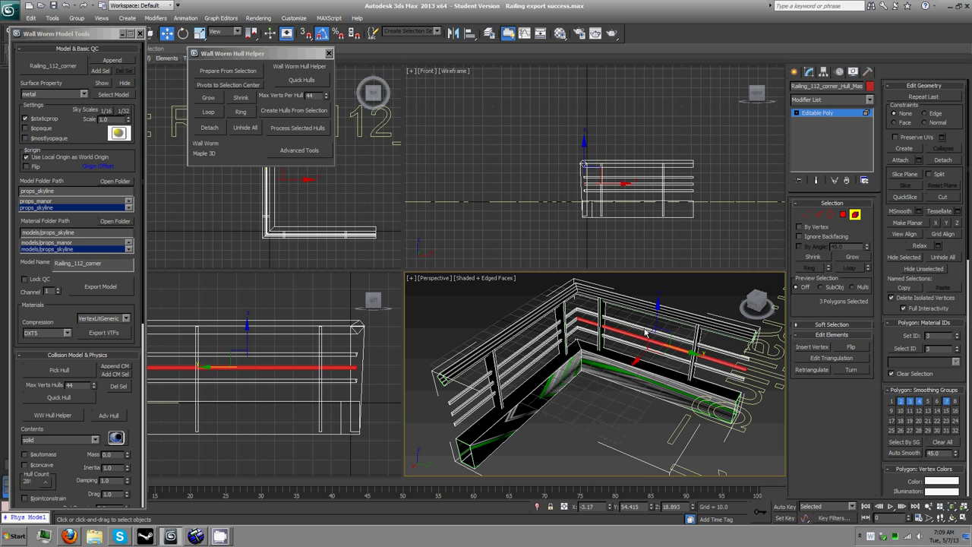
pyautogui.click(614, 310)
pyautogui.click(604, 307)
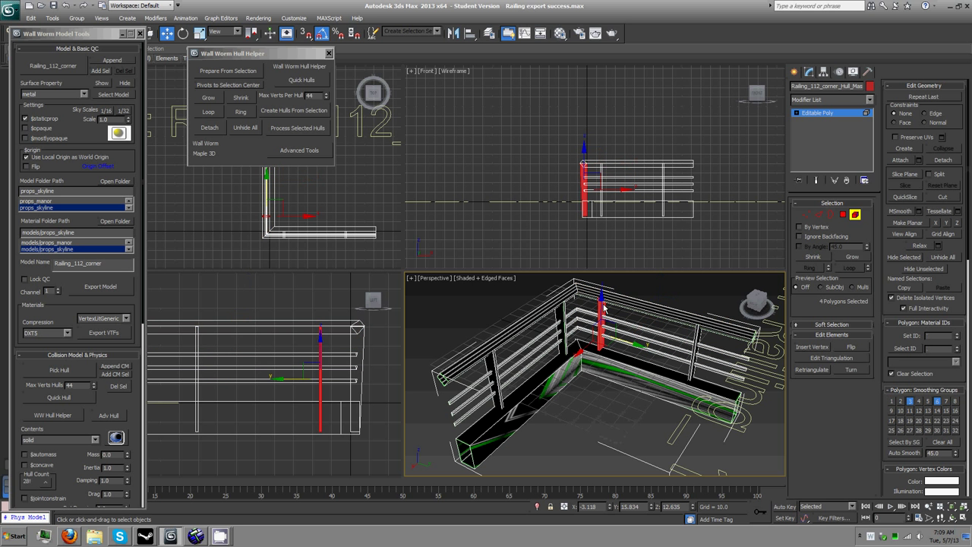
# Step: Leave element editing, deselect the hull copy and assign it as the collision model with Pick Hull
pyautogui.click(857, 217)
pyautogui.click(580, 431)
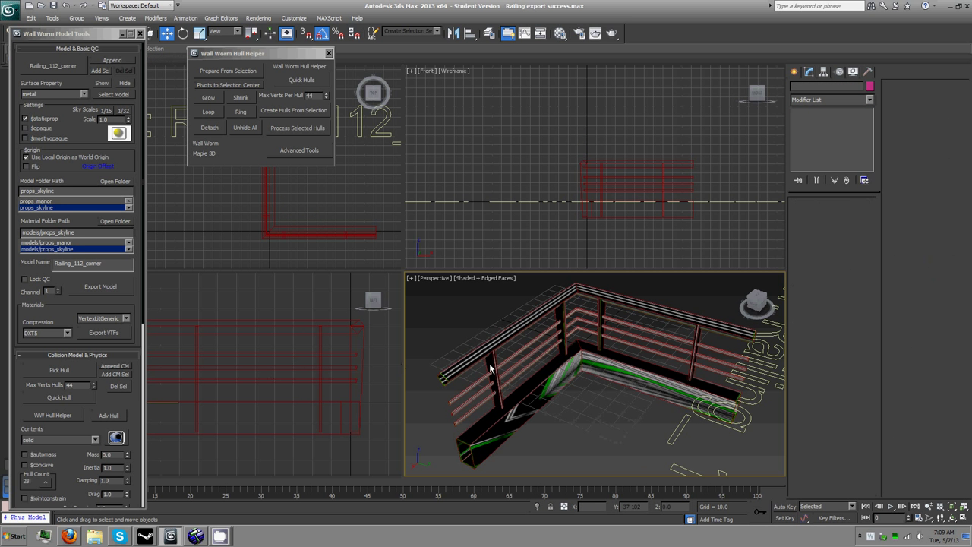
pyautogui.click(57, 370)
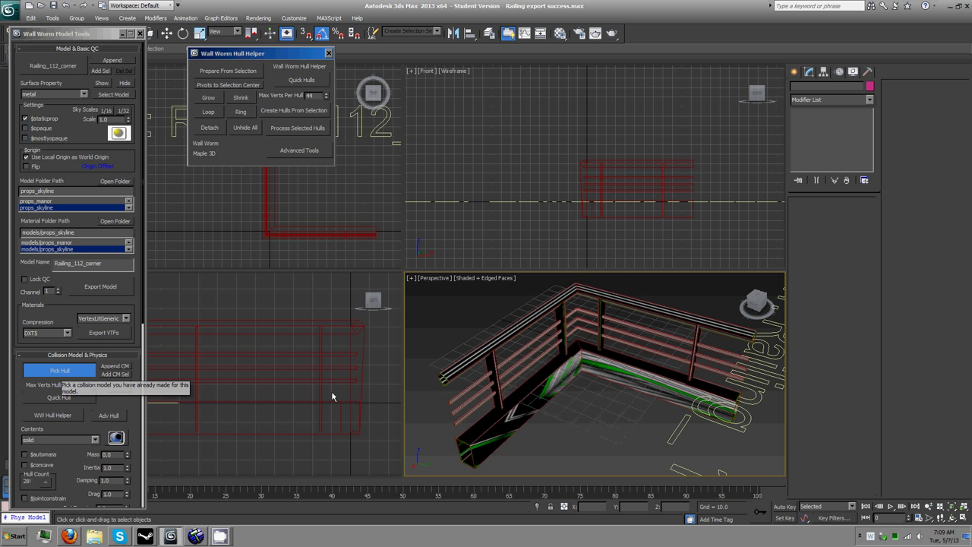
pyautogui.click(514, 397)
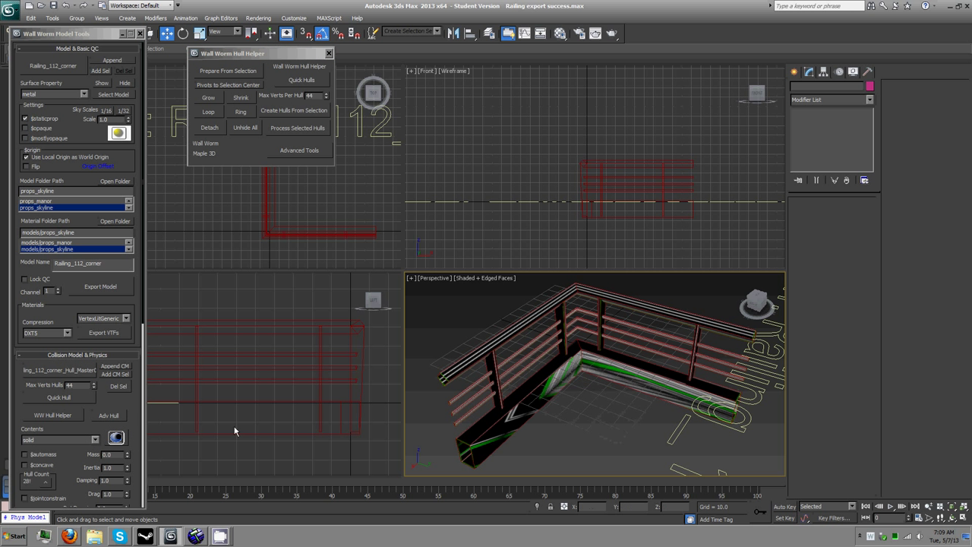
# Step: Export the Railing_112_corner model with its new collision hull and close the compile console
pyautogui.click(595, 425)
pyautogui.click(116, 286)
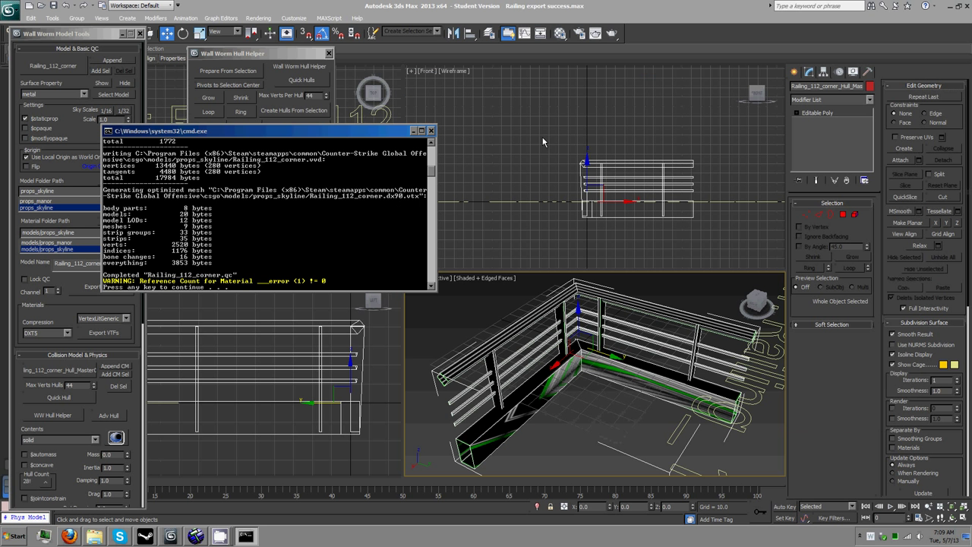
pyautogui.click(914, 74)
pyautogui.click(431, 131)
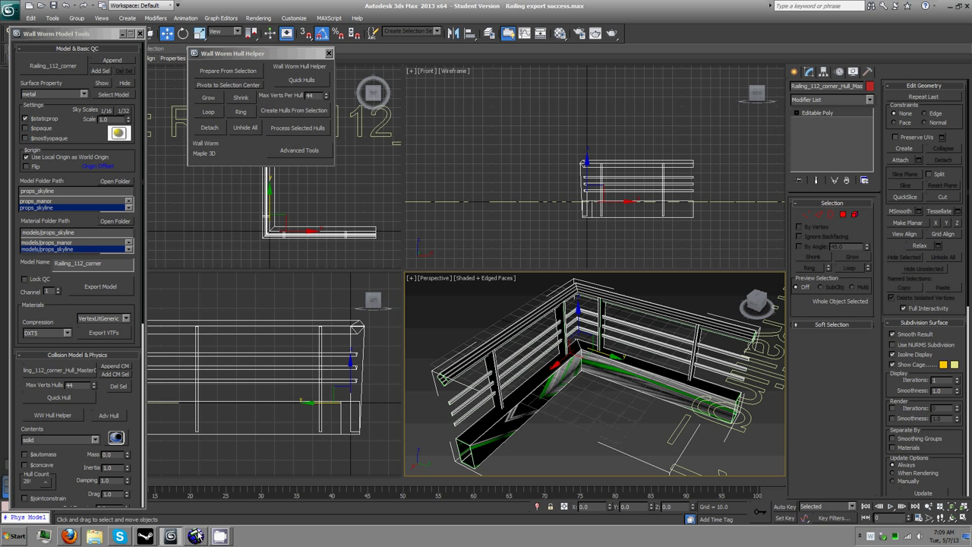
# Step: Switch to Hammer, look over the stair railings in an enlarged camera view, and close the editor
pyautogui.click(196, 537)
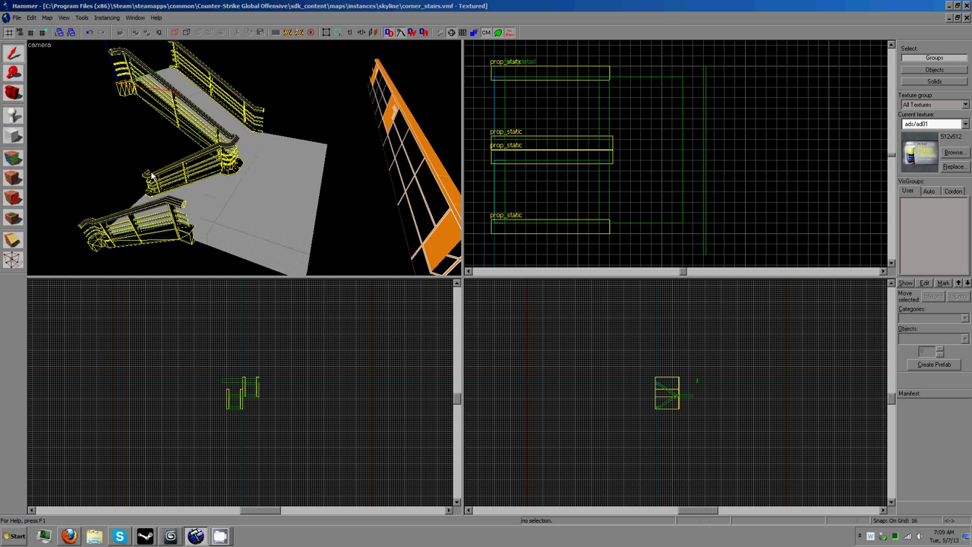
pyautogui.hotkey('shift', 'z')
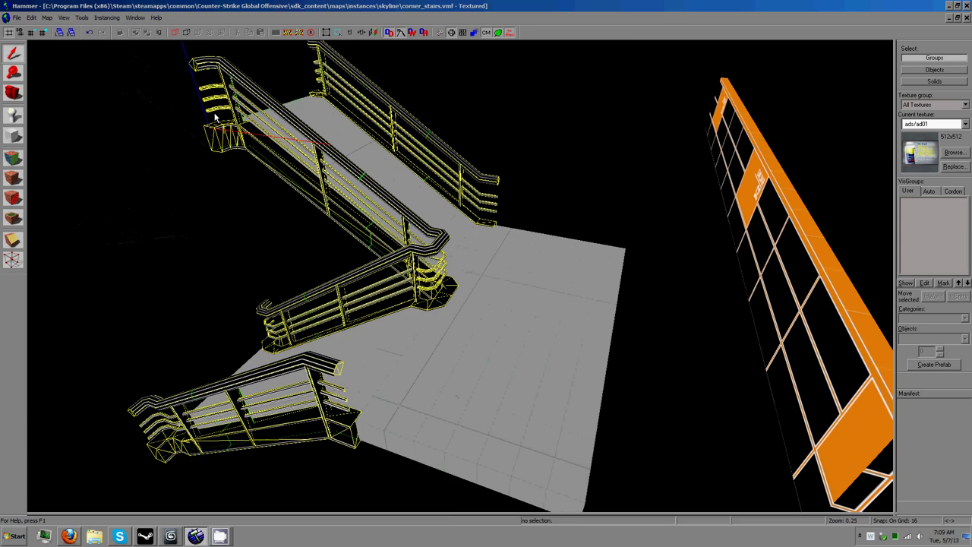
pyautogui.hotkey('shift', 'z')
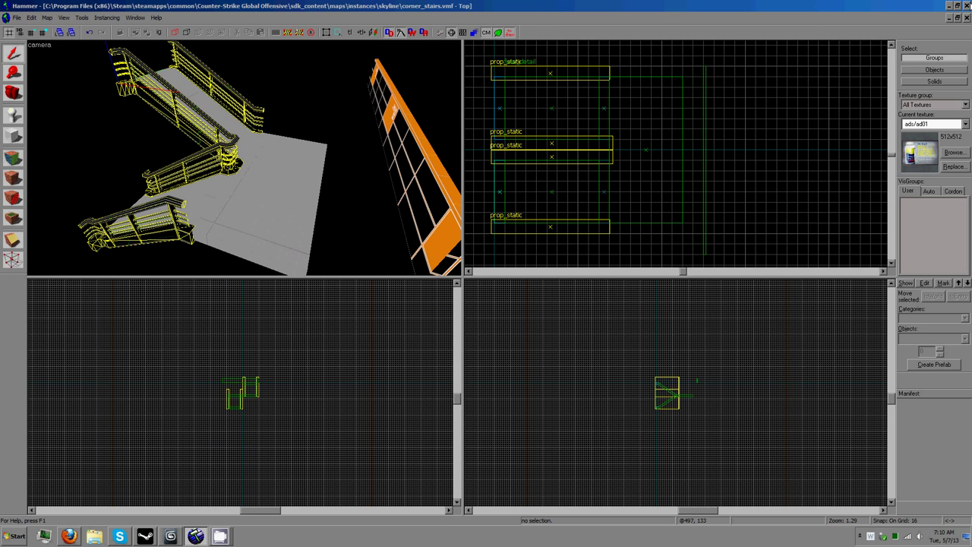
pyautogui.click(969, 5)
pyautogui.click(458, 305)
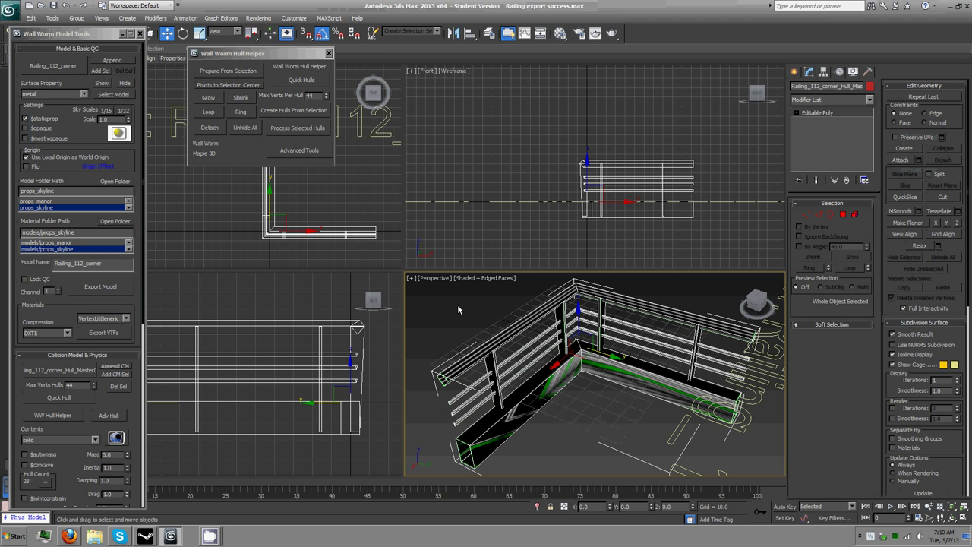
# Step: Relaunch Hammer World Editor from the Counter-Strike: Global Offensive SDK and open corner_stairs.vmf
pyautogui.click(147, 536)
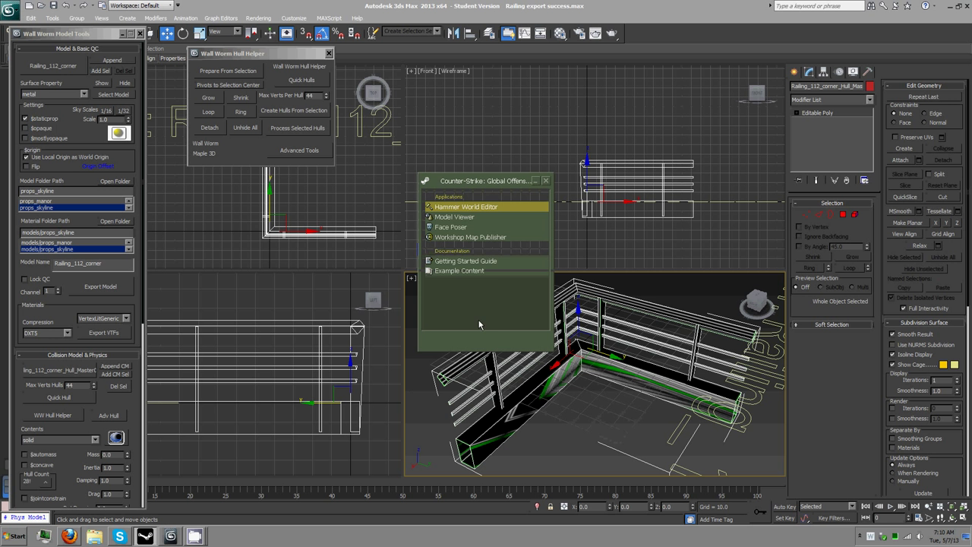
pyautogui.doubleClick(459, 208)
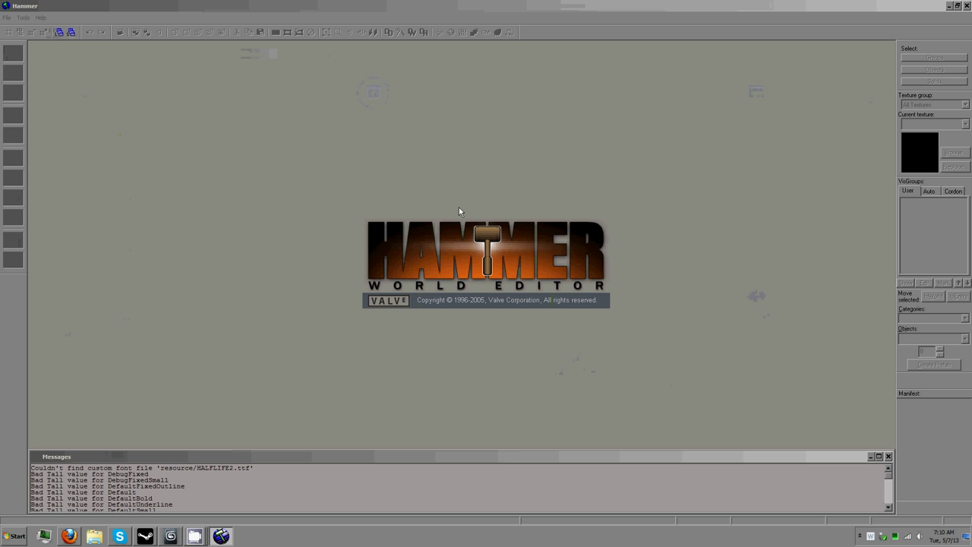
pyautogui.click(7, 17)
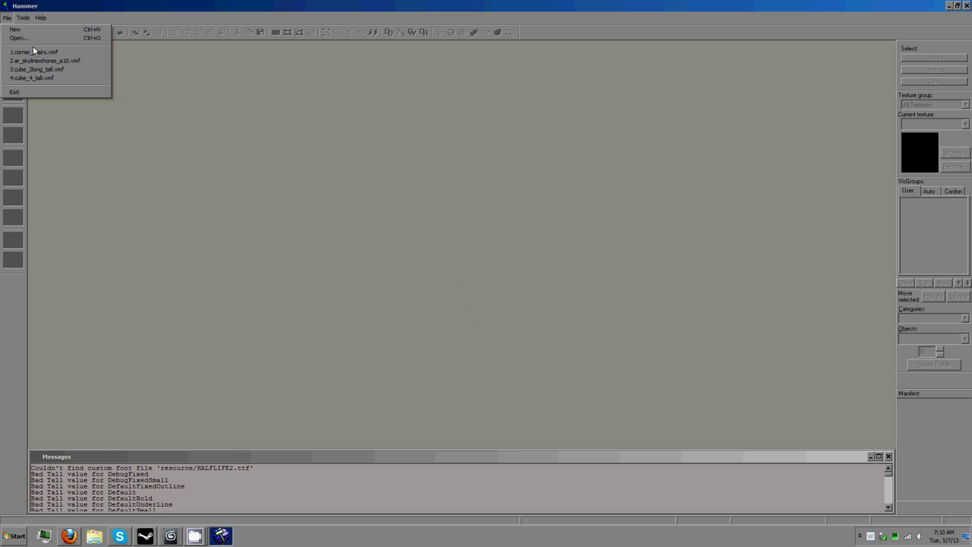
pyautogui.click(34, 51)
# Step: Place a copy of the inner stair railing prop over the corner of the landing in the top view
pyautogui.press('z')
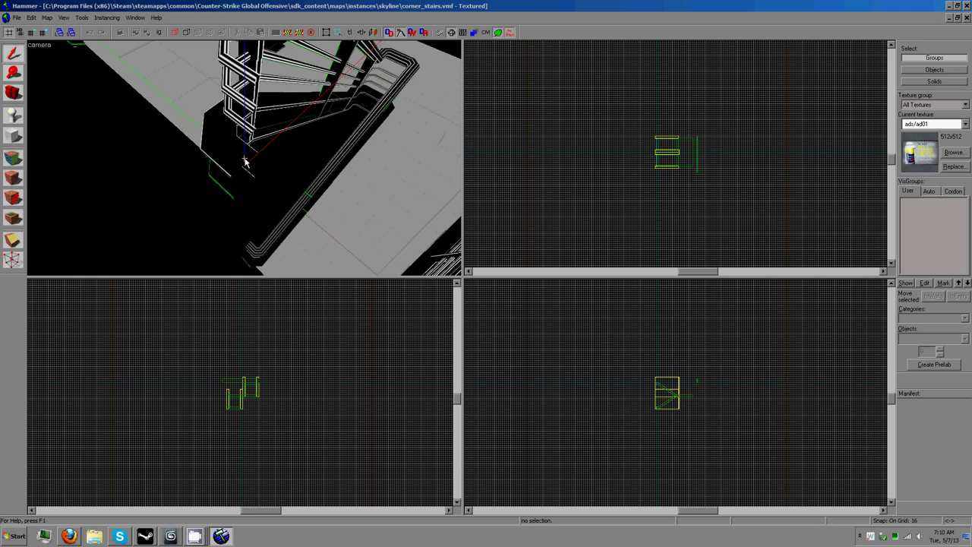
pyautogui.press('s')
pyautogui.press('w')
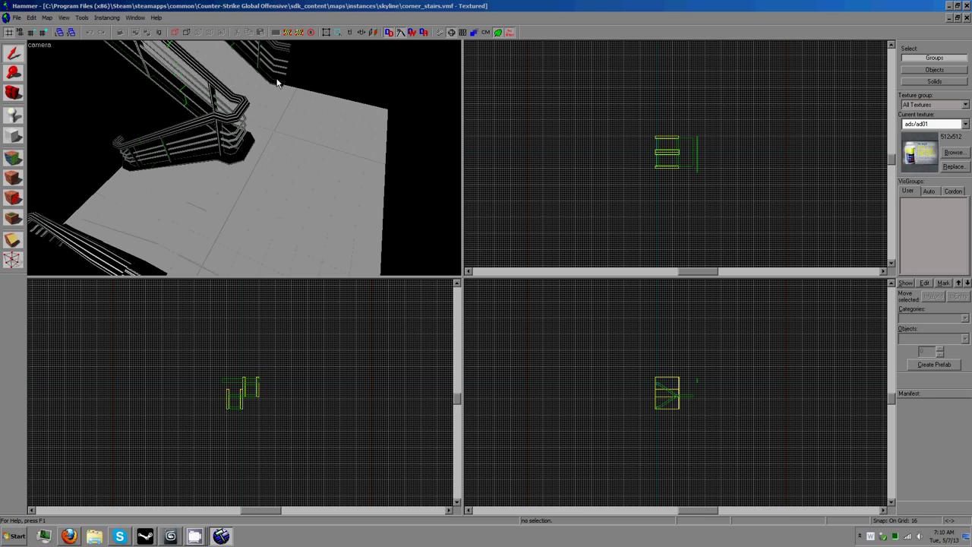
pyautogui.click(237, 161)
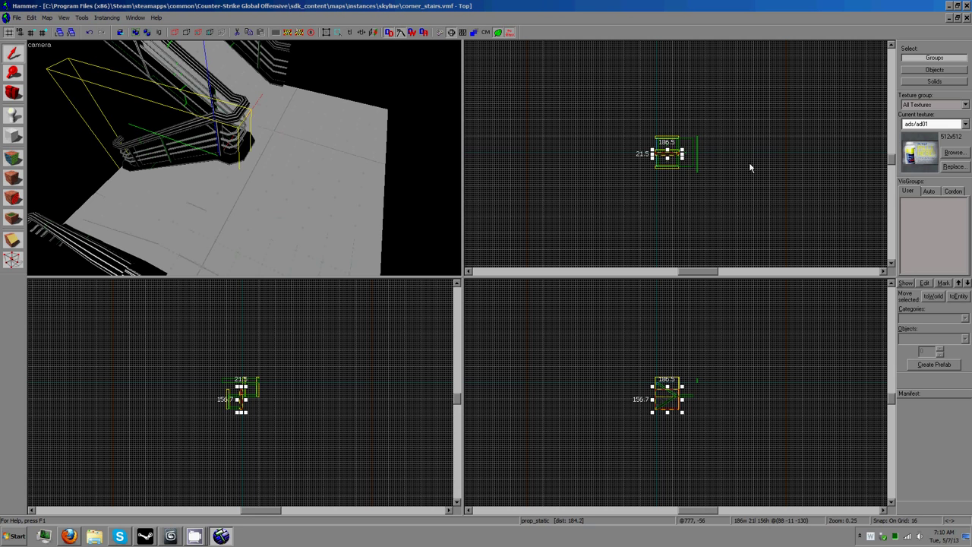
pyautogui.scroll(7, 684, 154)
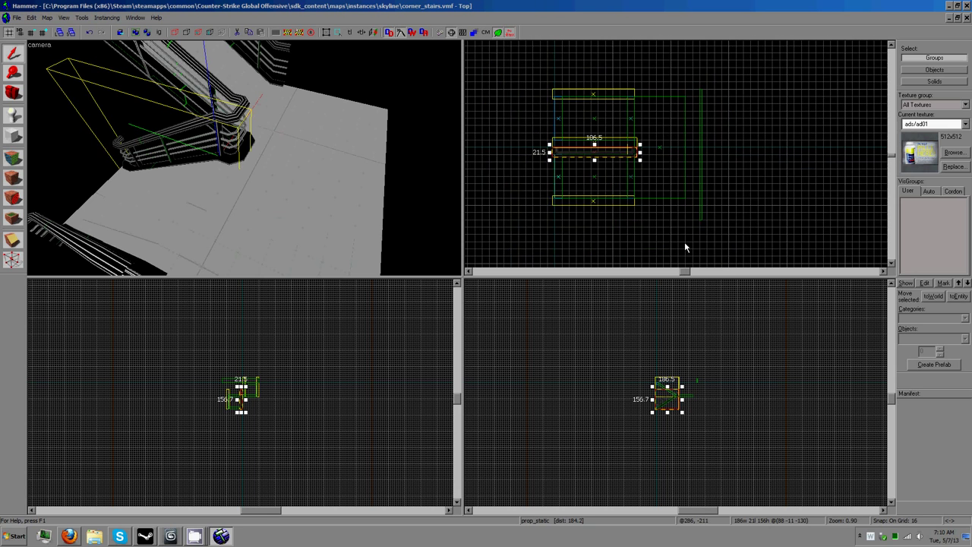
pyautogui.scroll(3, 683, 243)
pyautogui.moveTo(586, 101); pyautogui.dragTo(675, 175)
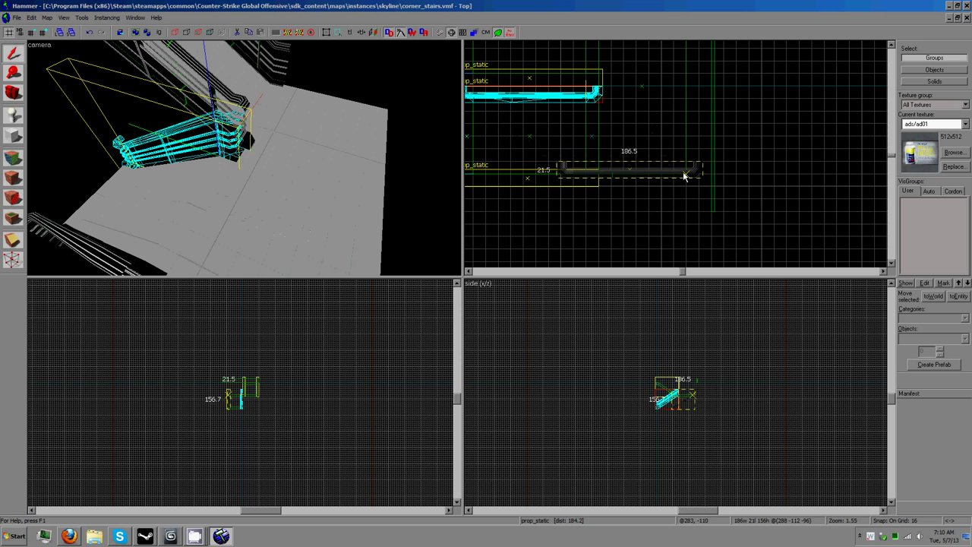
pyautogui.click(684, 176)
# Step: Set the copied prop's World Model to props_skyline/railing_112_corner.mdl and apply the change
pyautogui.rightClick(685, 174)
pyautogui.click(693, 355)
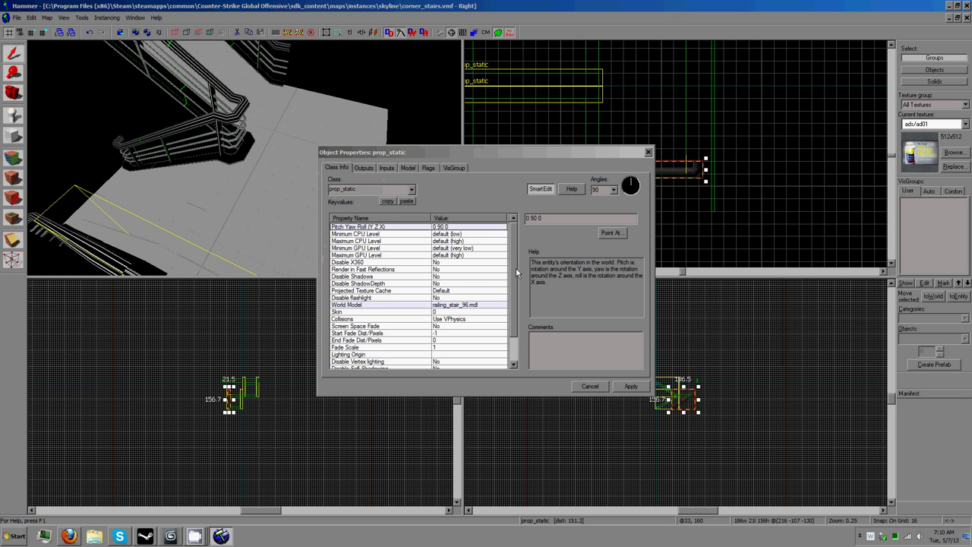
pyautogui.click(536, 233)
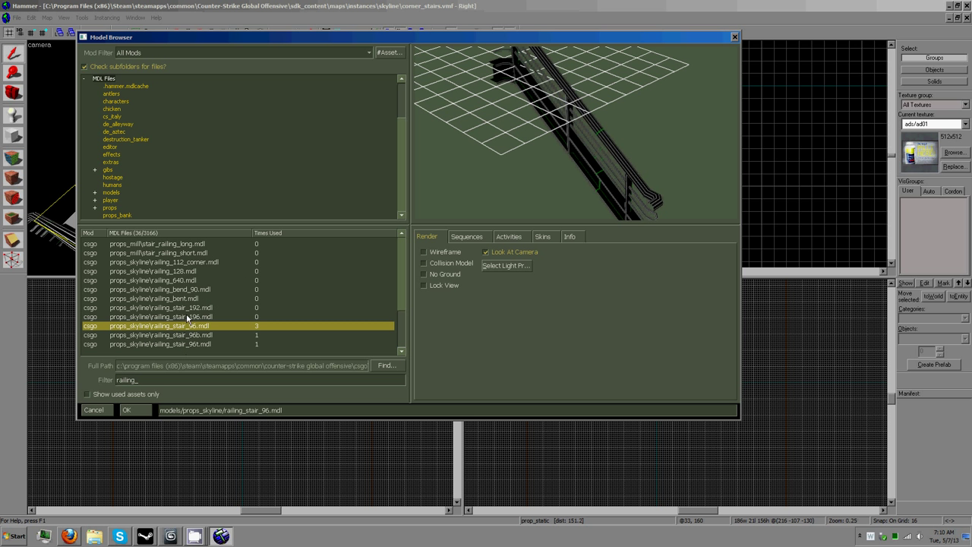
pyautogui.click(187, 263)
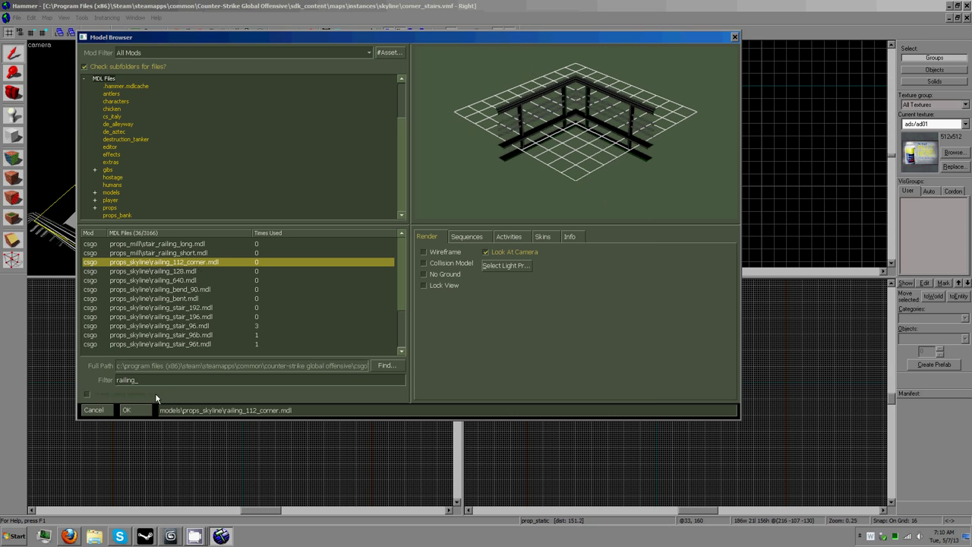
pyautogui.click(130, 410)
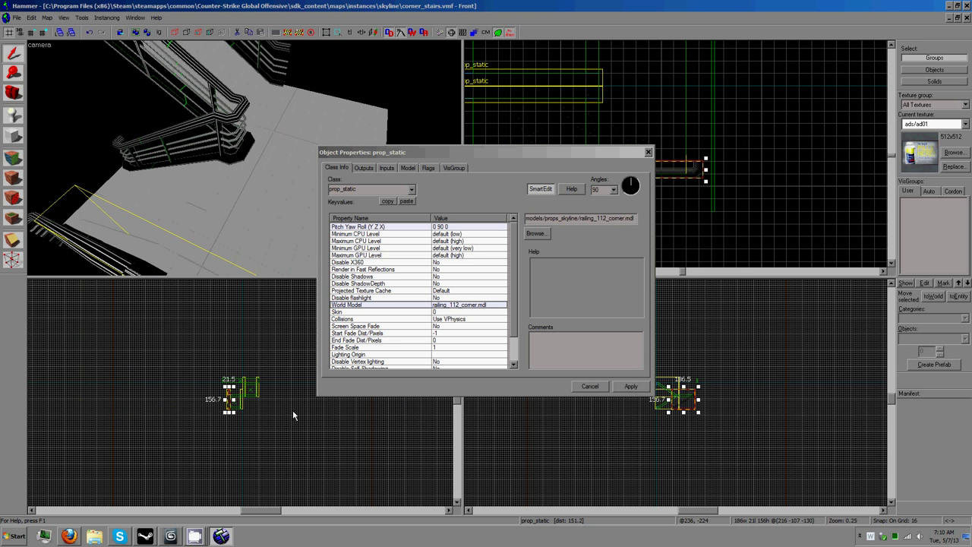
pyautogui.click(627, 389)
pyautogui.click(649, 153)
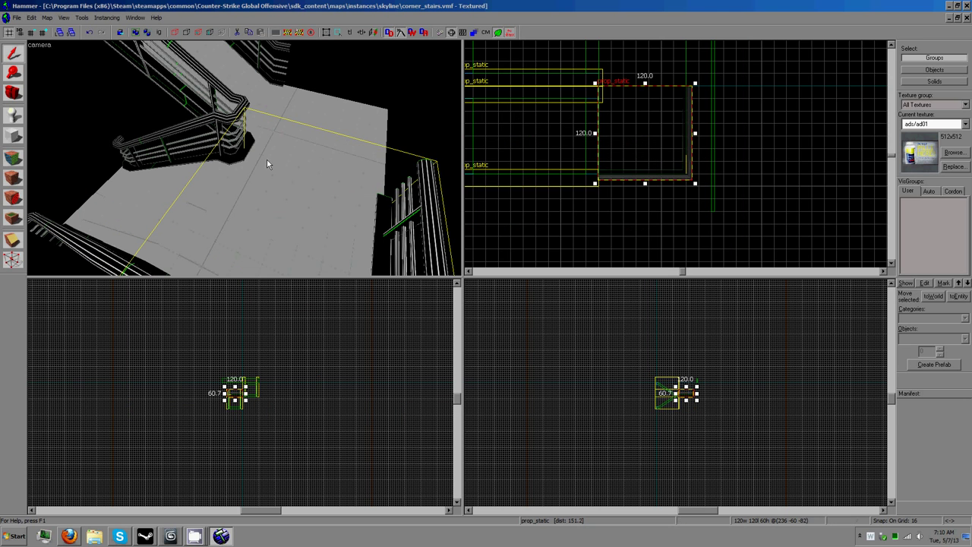
# Step: Turn on the collision model display for the props around the landing and clear the selection
pyautogui.press('z')
pyautogui.press('s')
pyautogui.press('w')
pyautogui.press('z')
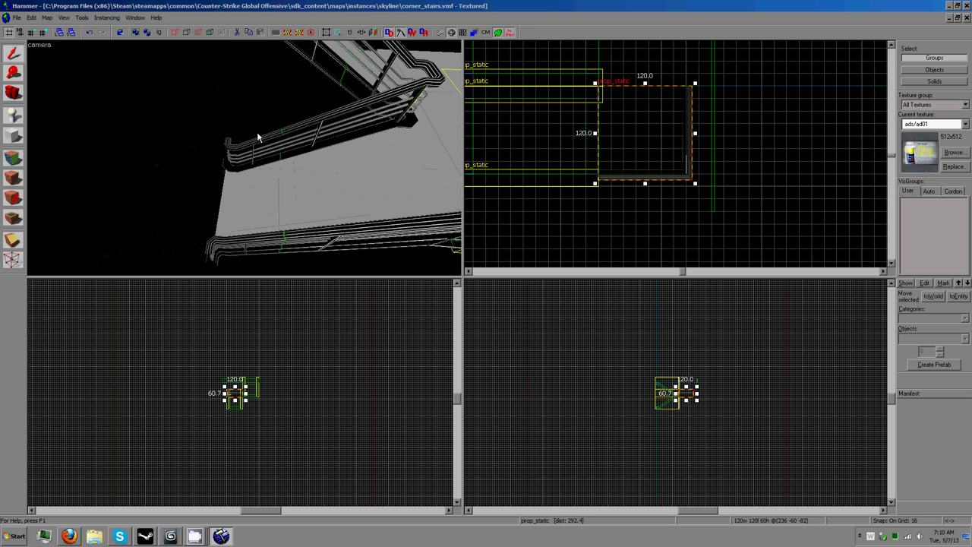
pyautogui.moveTo(254, 139); pyautogui.dragTo(357, 125)
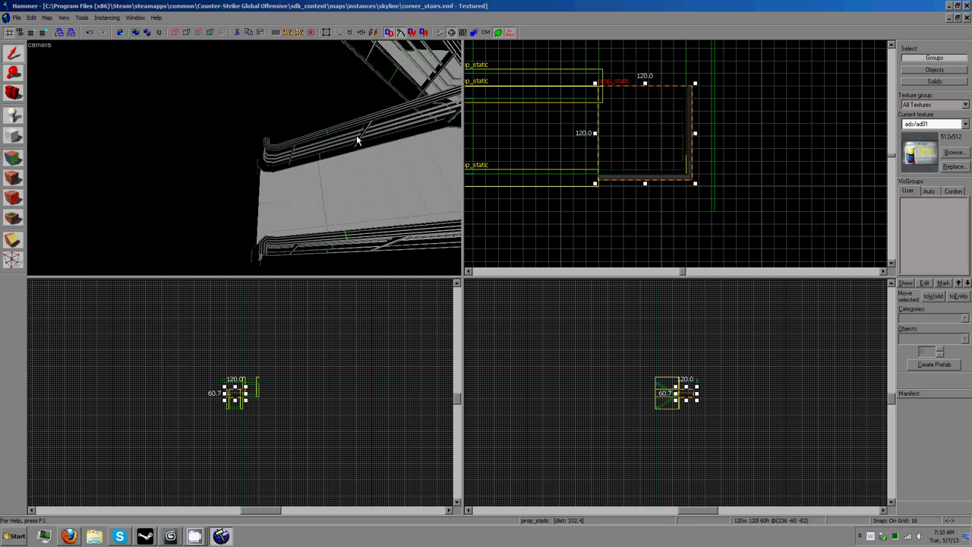
pyautogui.moveTo(358, 140); pyautogui.dragTo(352, 183)
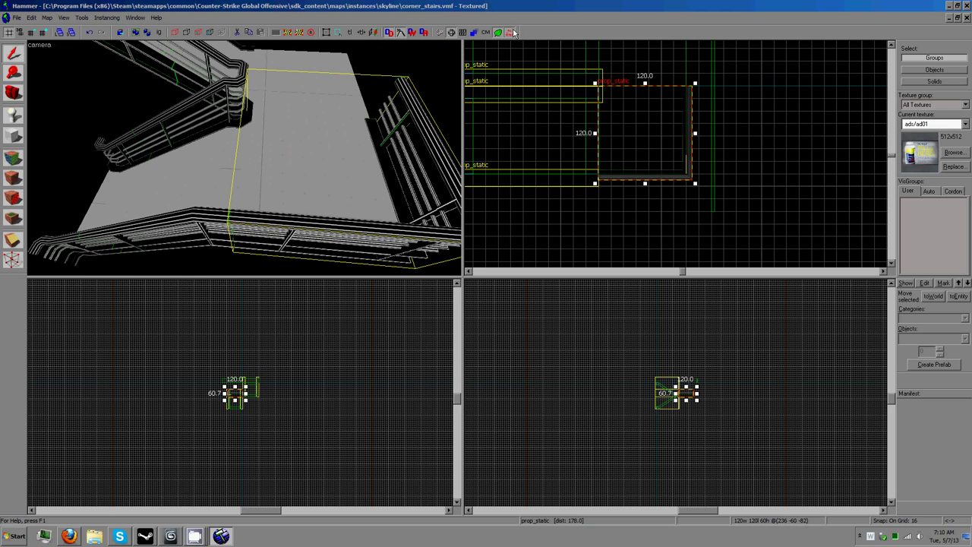
pyautogui.click(487, 34)
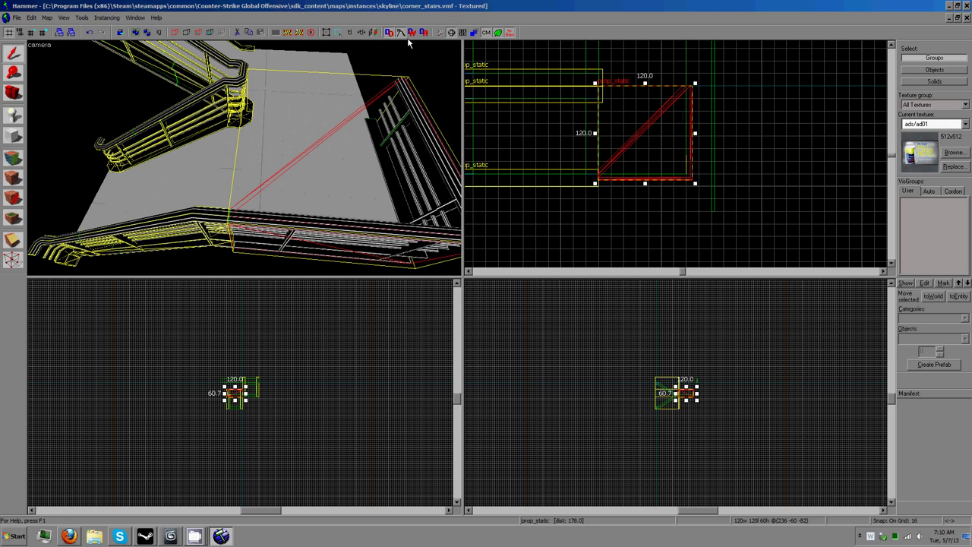
pyautogui.click(386, 80)
# Step: Examine the corner railing's collision wireframe from several sides and from above, comparing it with the stair railings' collision
pyautogui.press('z')
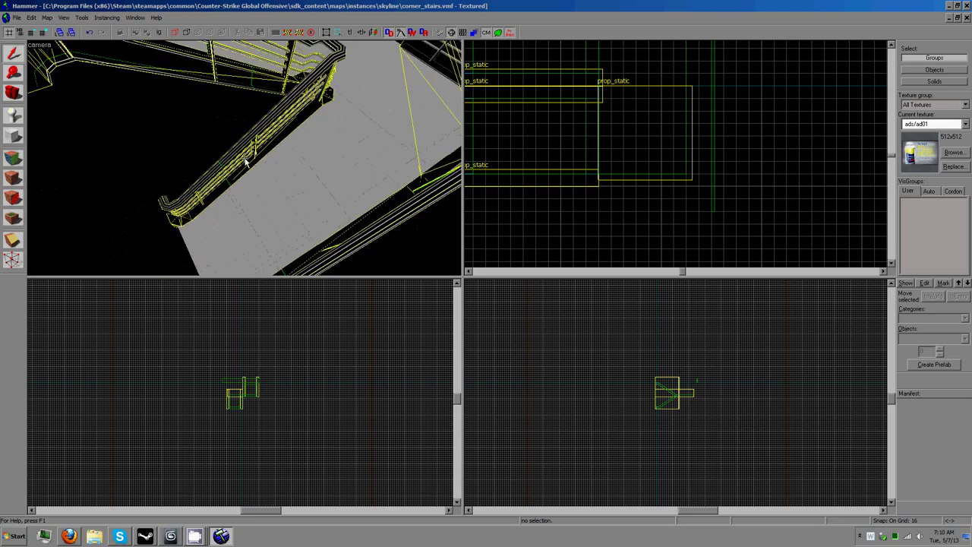
pyautogui.press('w')
pyautogui.press('s')
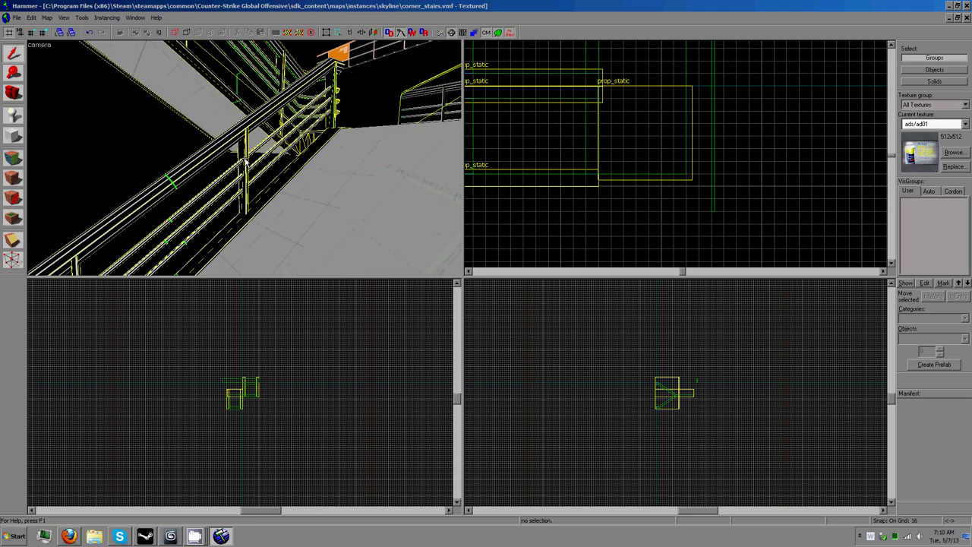
pyautogui.press('w')
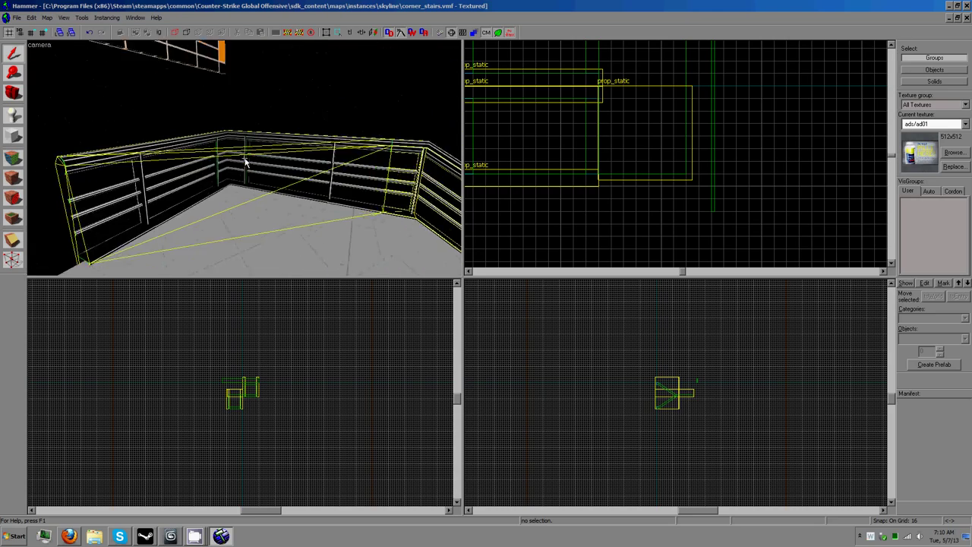
pyautogui.press('w')
pyautogui.press('s')
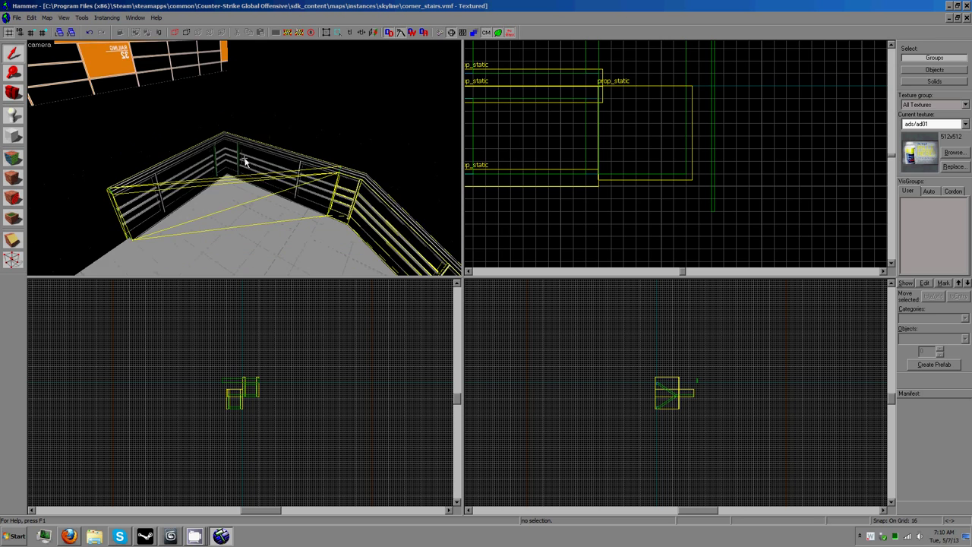
pyautogui.press('Left')
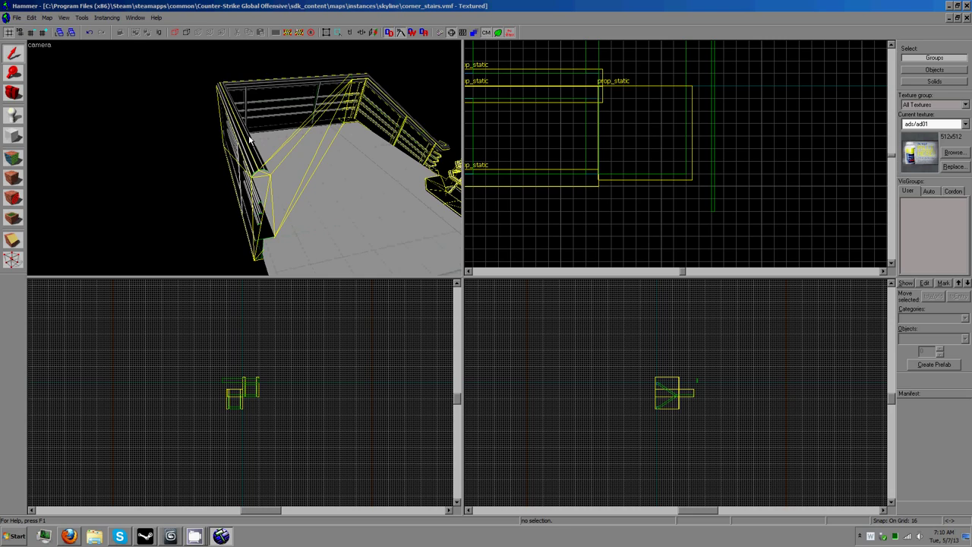
pyautogui.press('z')
pyautogui.press('w')
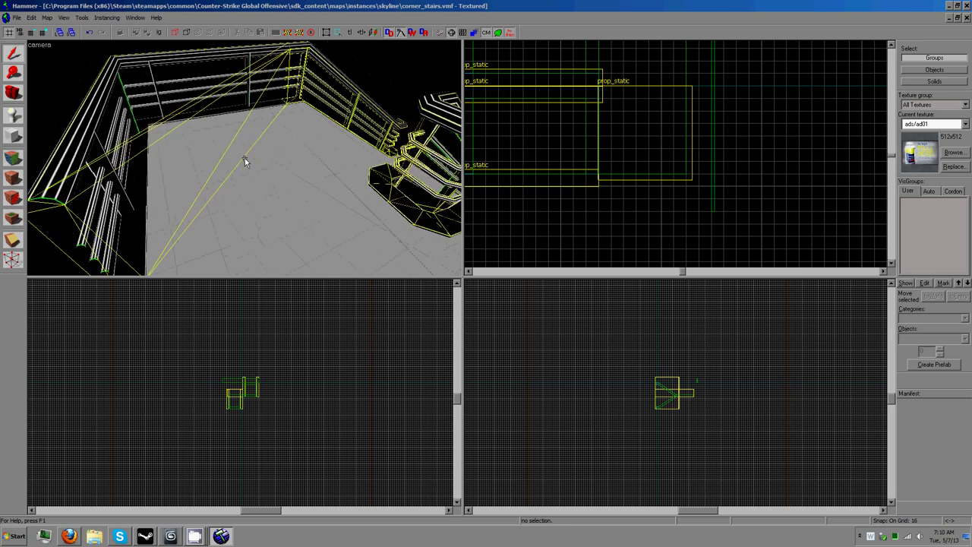
pyautogui.press('w')
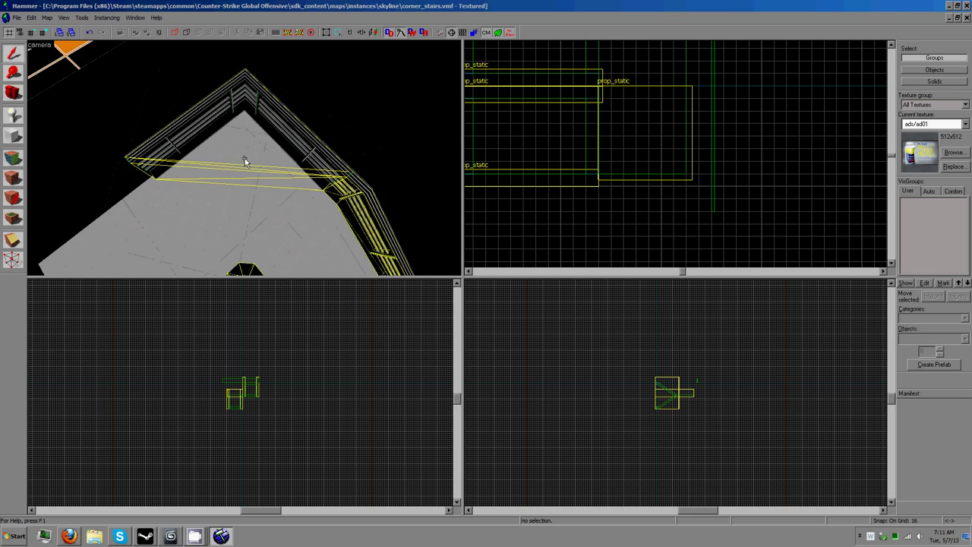
pyautogui.press('a')
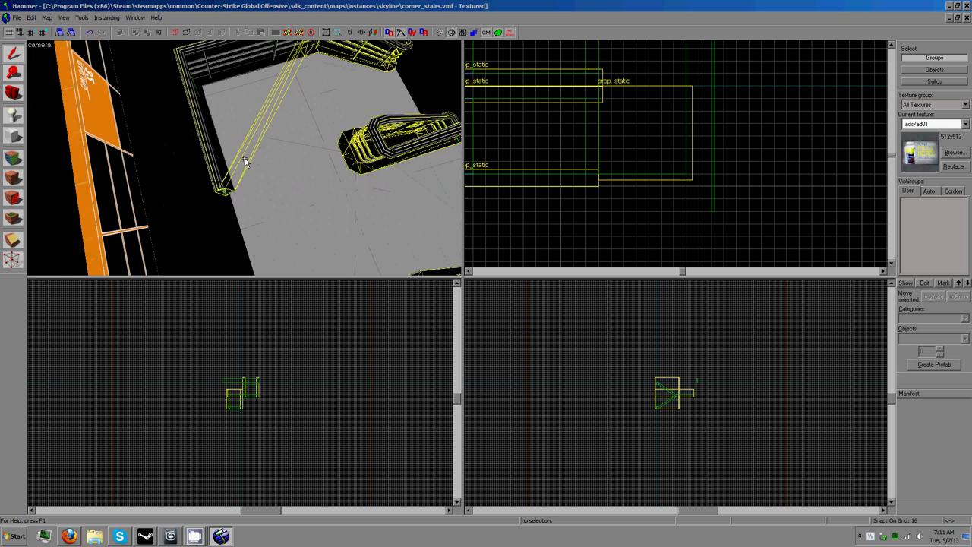
pyautogui.press('w')
pyautogui.press('z')
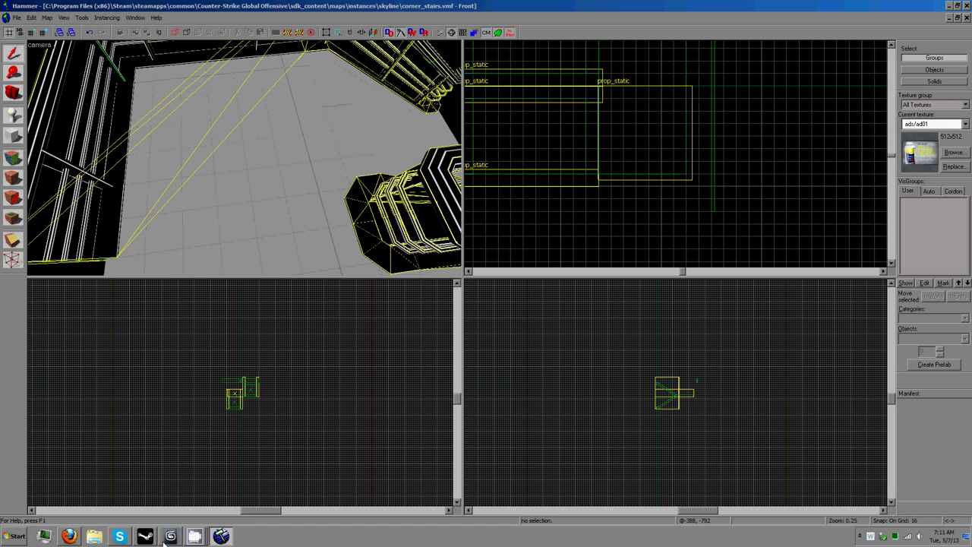
# Step: Switch to 3ds Max, enable $concave for the corner railing's collision model, and export Railing_112_corner again
pyautogui.click(166, 540)
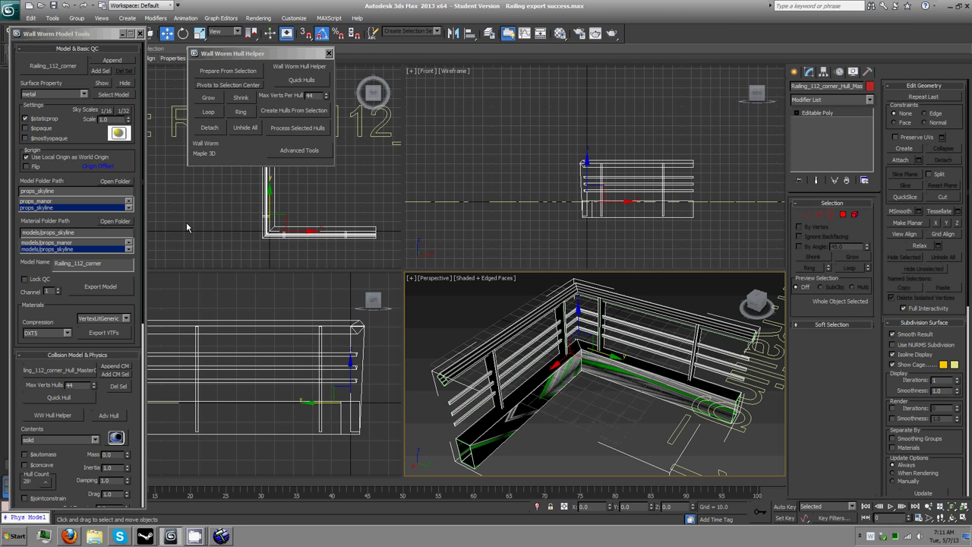
pyautogui.click(25, 466)
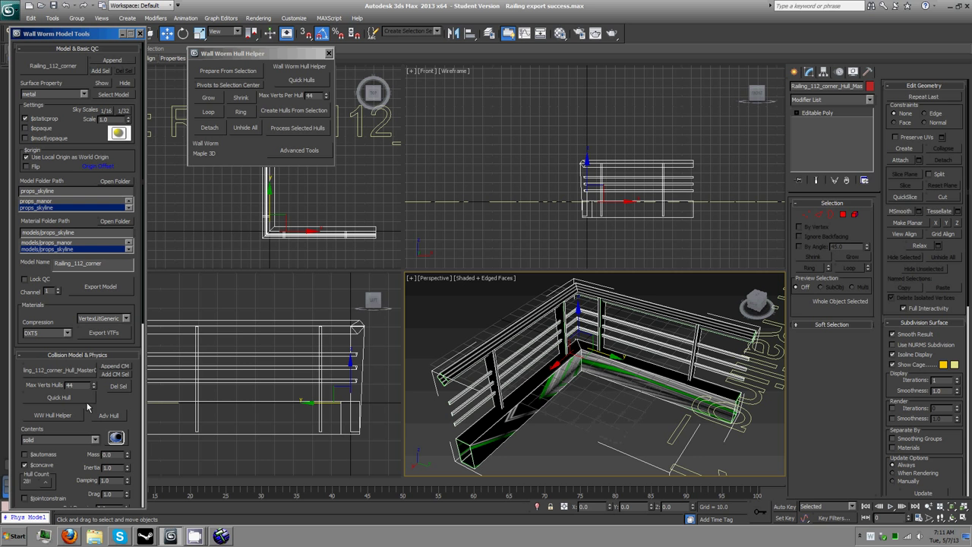
pyautogui.click(104, 290)
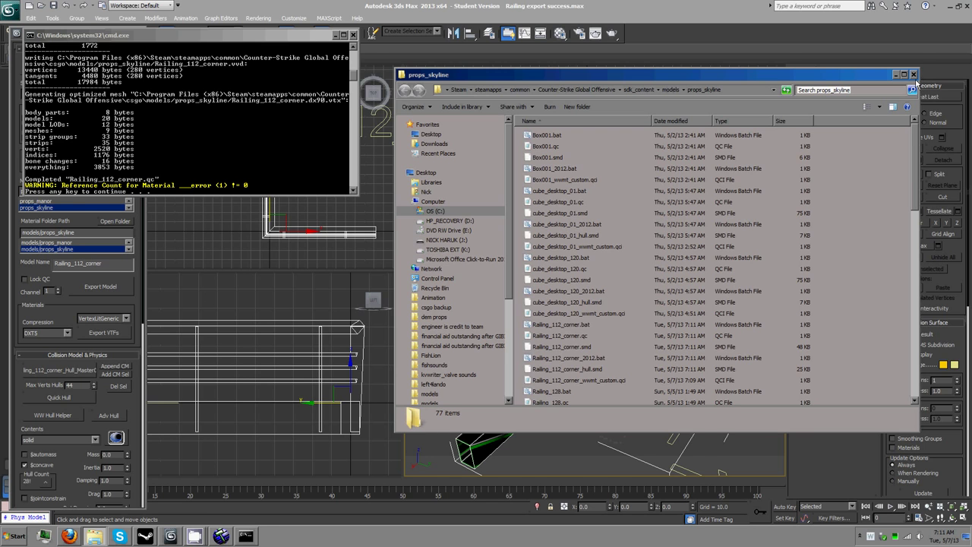
pyautogui.click(914, 74)
pyautogui.press('Return')
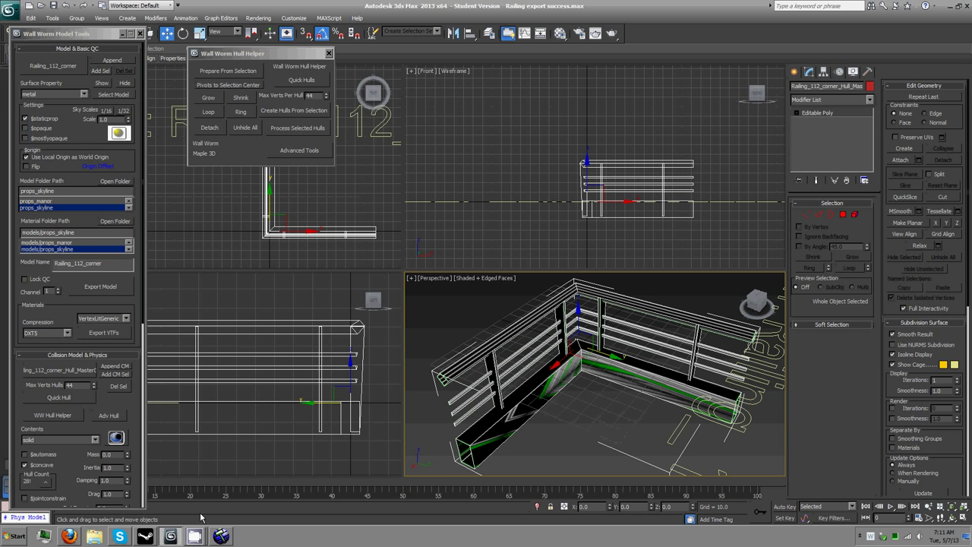
# Step: Switch to Hammer and examine the re-exported corner railing's collision wireframe around the landing
pyautogui.click(219, 540)
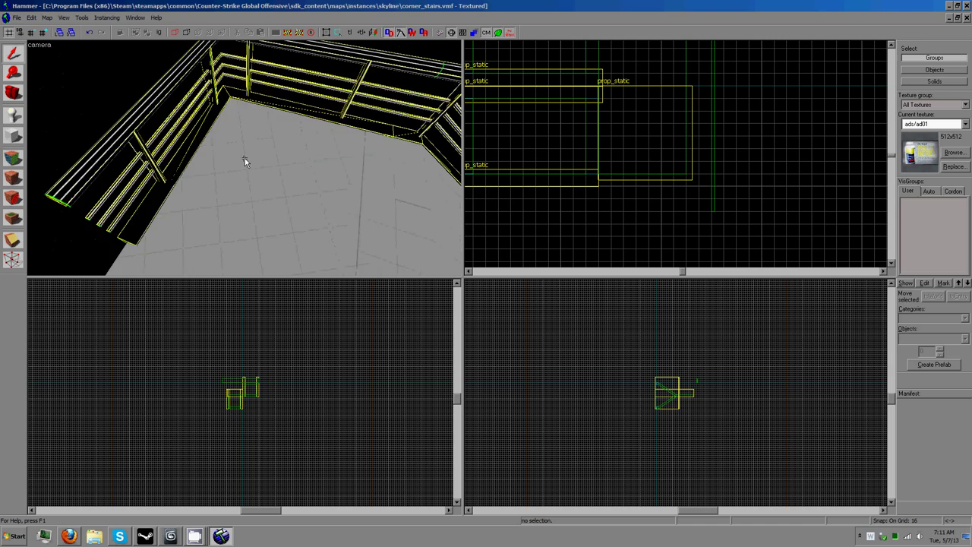
pyautogui.press('w')
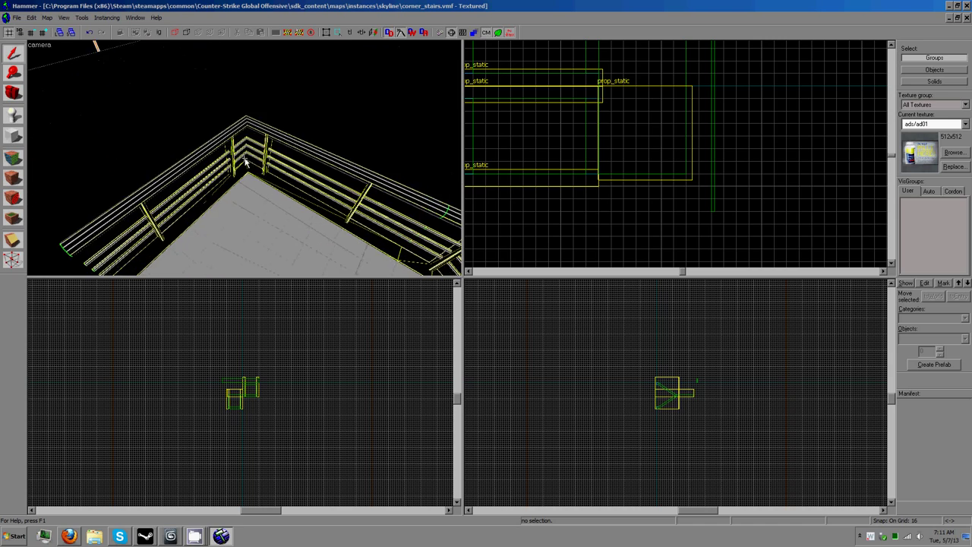
pyautogui.moveTo(245, 160); pyautogui.dragTo(245, 157)
# Step: Place a copy of the corner railing prop above the original in the top view, toward the landing's opposite corner
pyautogui.click(316, 132)
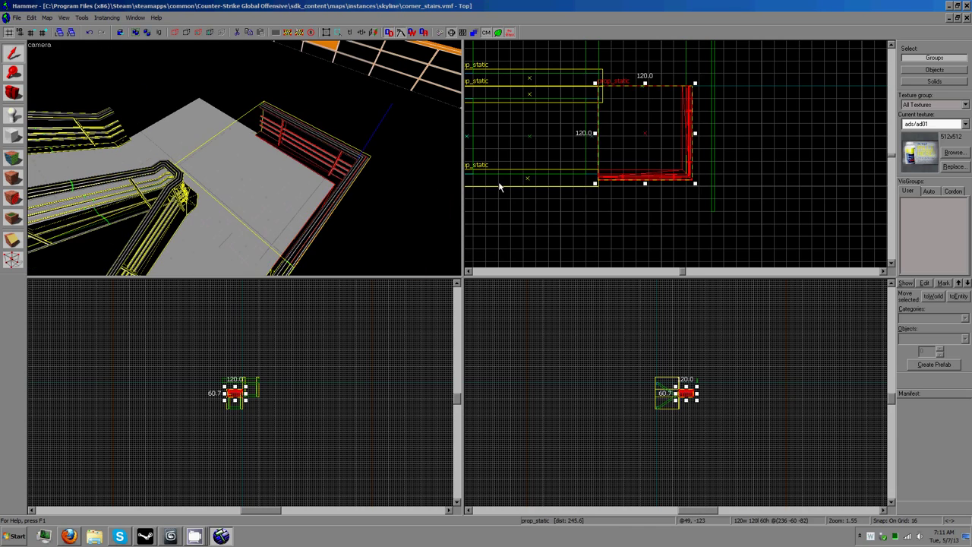
pyautogui.scroll(-4, 572, 189)
pyautogui.moveTo(607, 167); pyautogui.dragTo(608, 81)
# Step: Set the copied corner railing's yaw angle to 180 so it fits the opposite corner, and clear the selection
pyautogui.rightClick(608, 81)
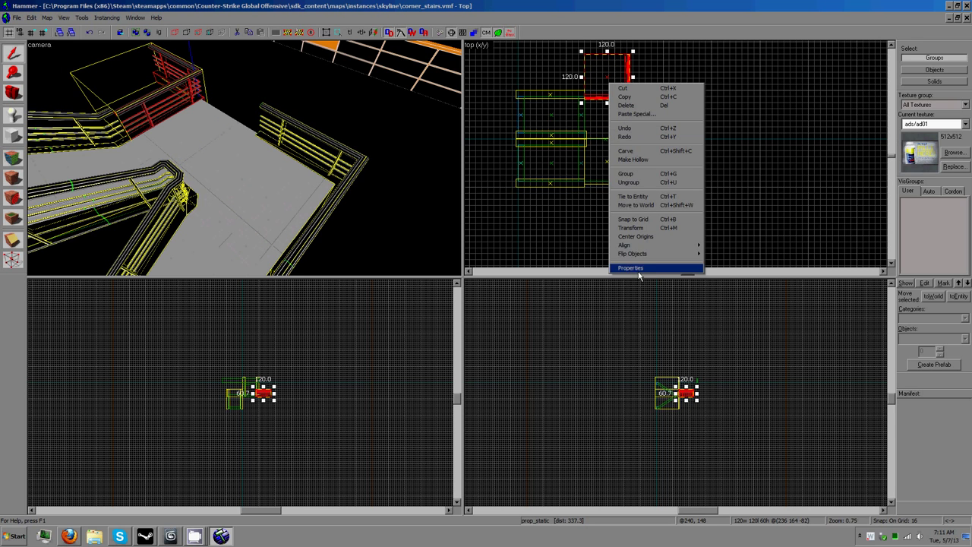
pyautogui.click(631, 268)
pyautogui.moveTo(606, 189); pyautogui.dragTo(587, 189)
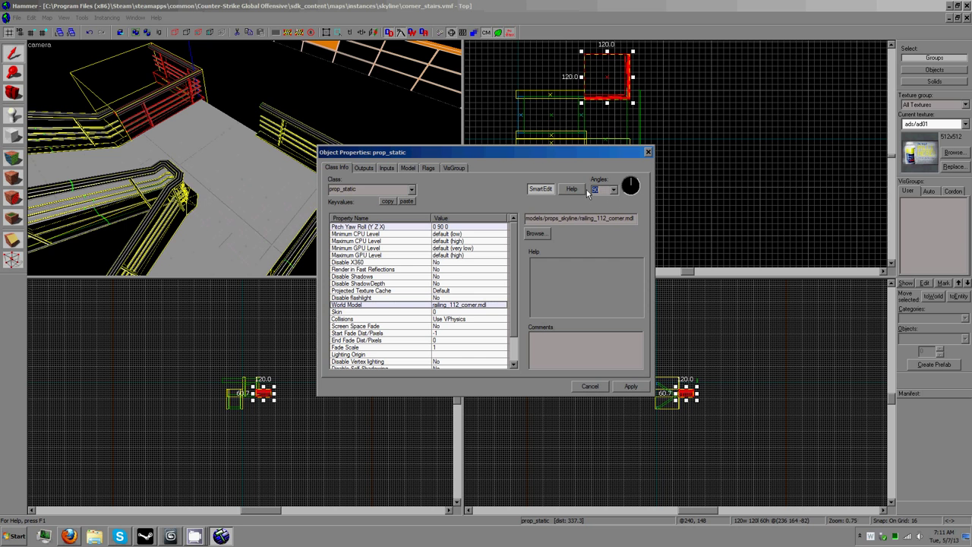
pyautogui.write('180')
pyautogui.press('Return')
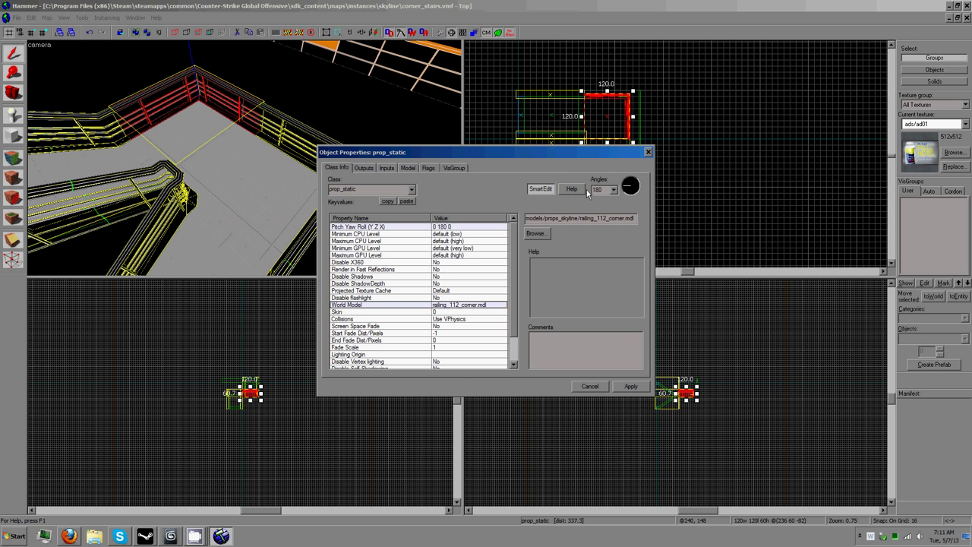
pyautogui.click(648, 152)
pyautogui.click(394, 122)
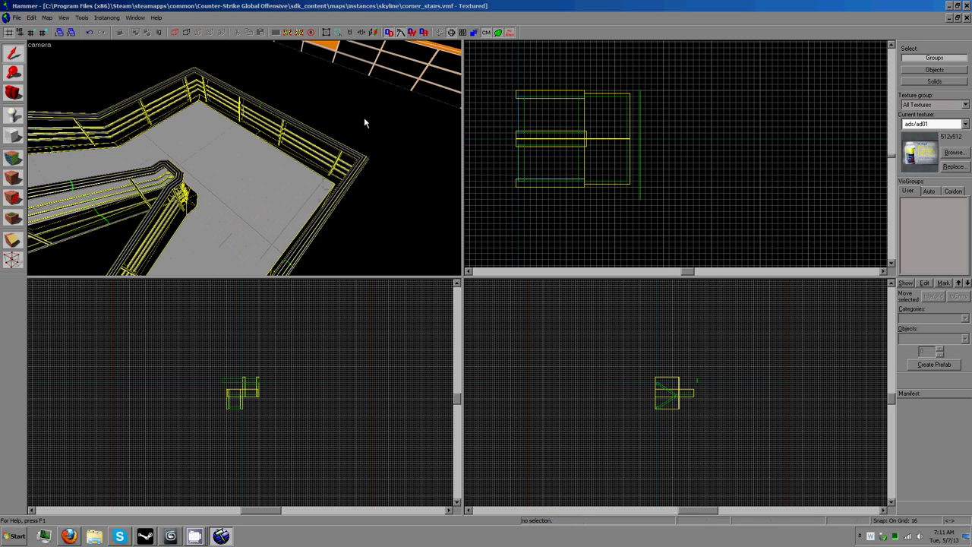
# Step: Hide the collision models and examine the railings around the landing and along the stairs from several viewpoints
pyautogui.press('z')
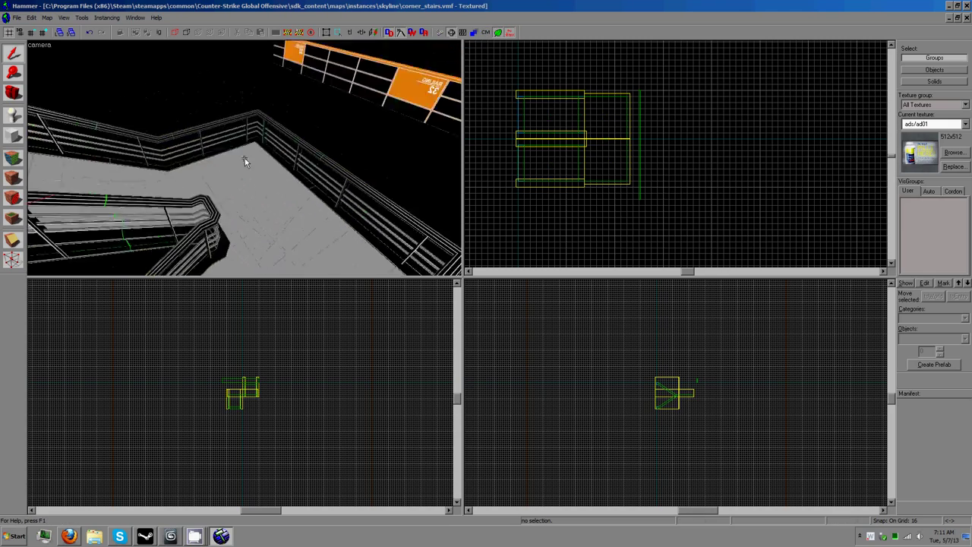
pyautogui.press('w')
pyautogui.press('s')
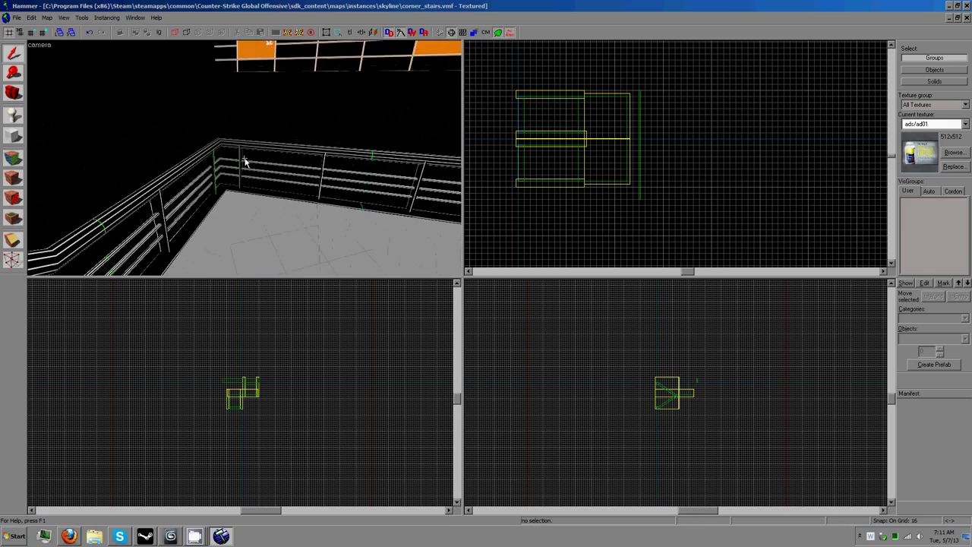
pyautogui.press('w')
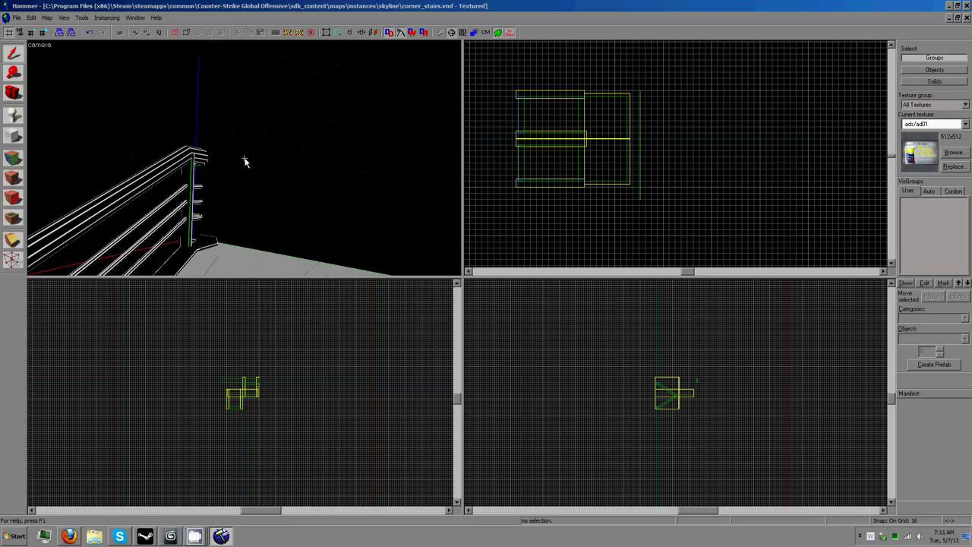
pyautogui.press('s')
pyautogui.press('w')
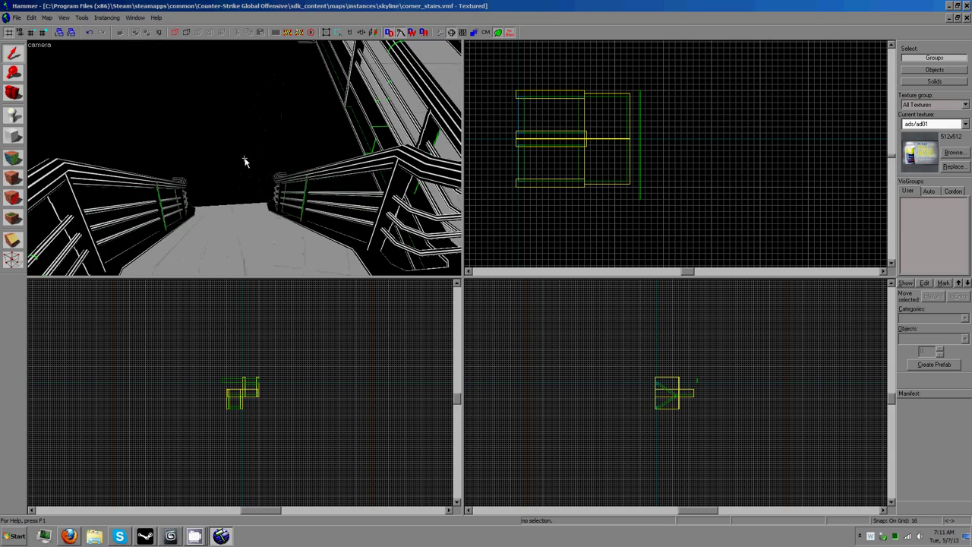
pyautogui.press('s')
pyautogui.press('s')
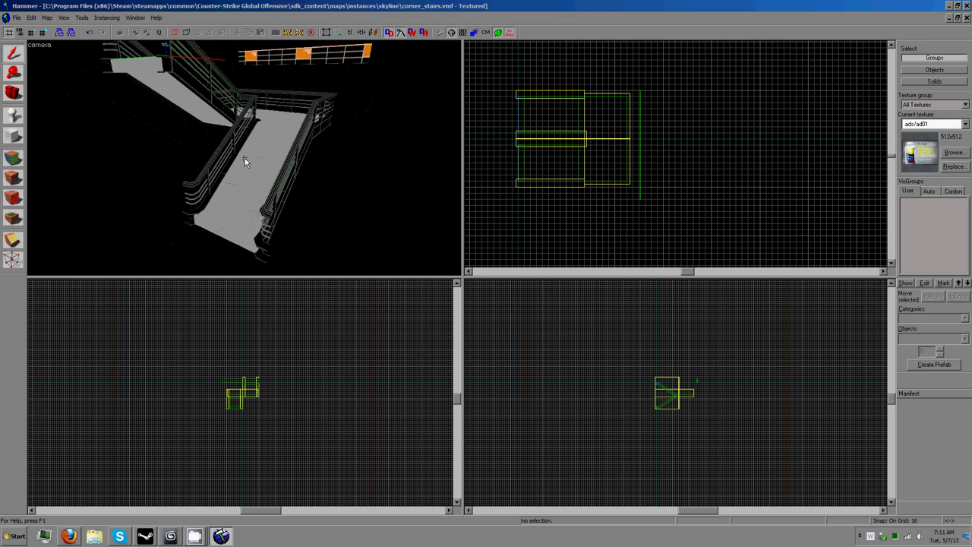
pyautogui.press('w')
pyautogui.press('w')
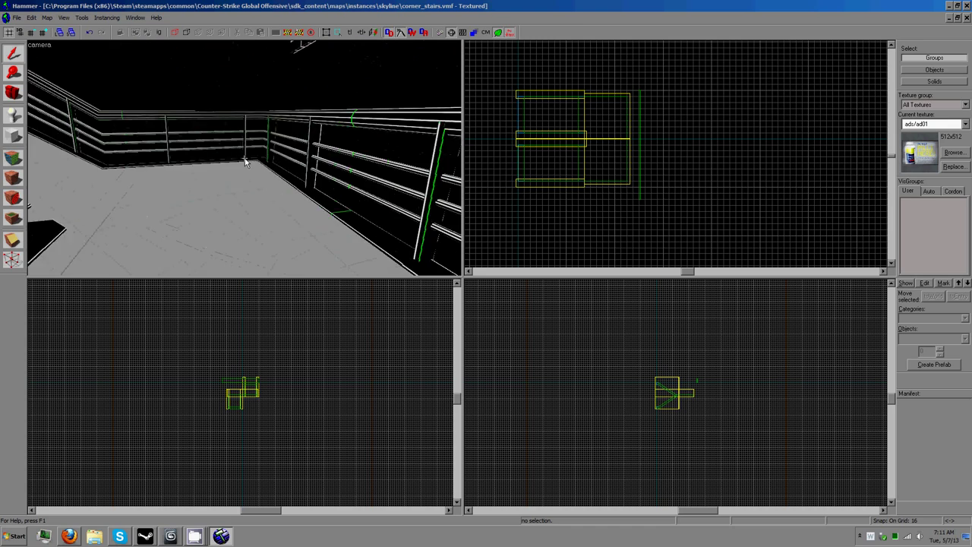
pyautogui.press('w')
pyautogui.press('s')
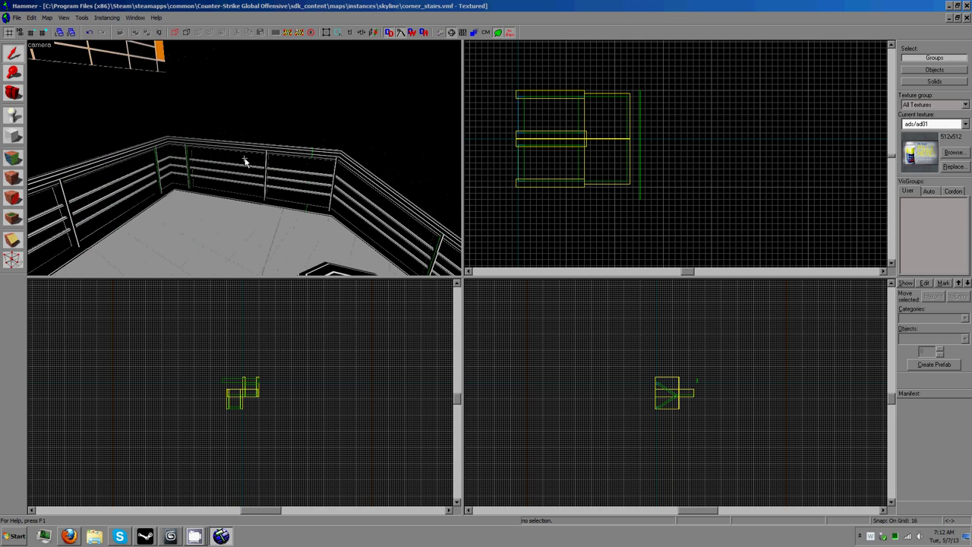
pyautogui.press('w')
pyautogui.press('s')
pyautogui.press('s')
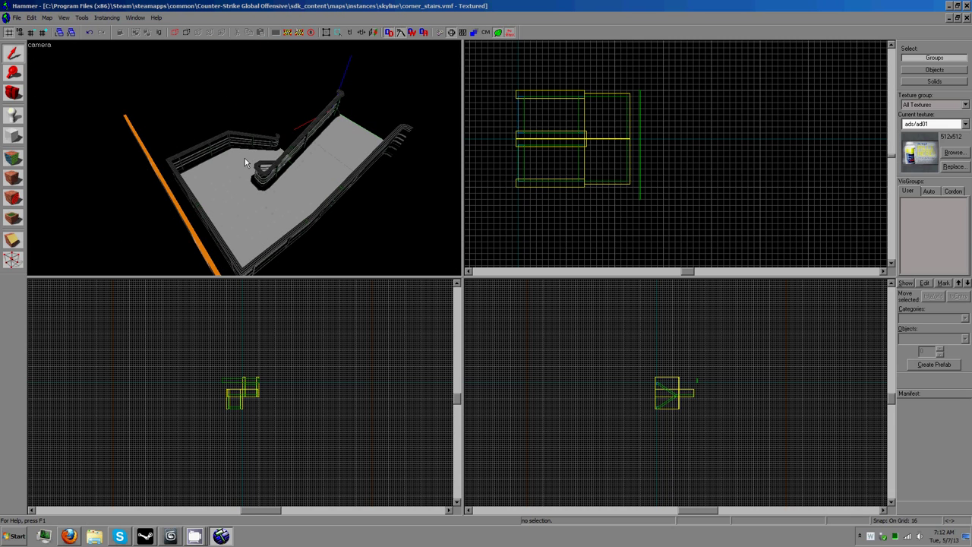
pyautogui.press('z')
pyautogui.click(195, 537)
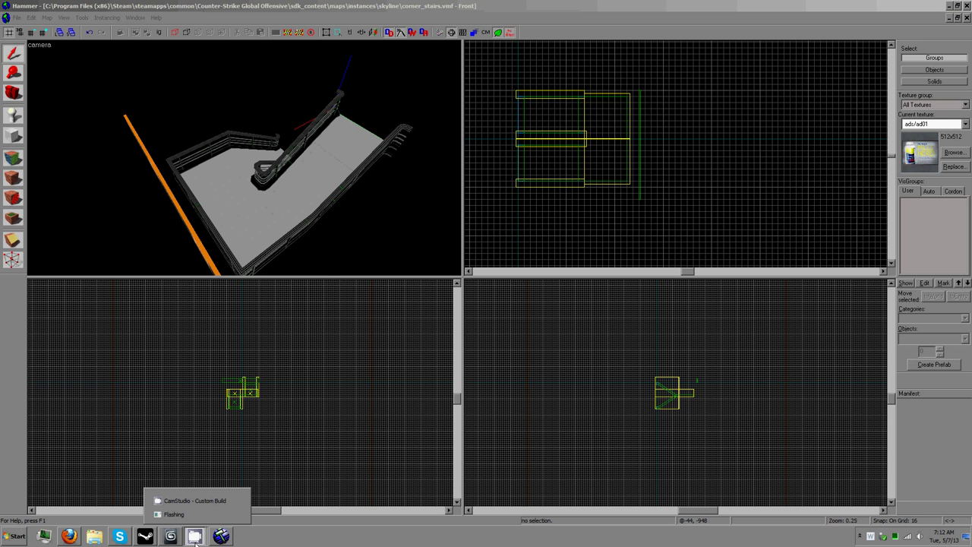
pyautogui.click(196, 542)
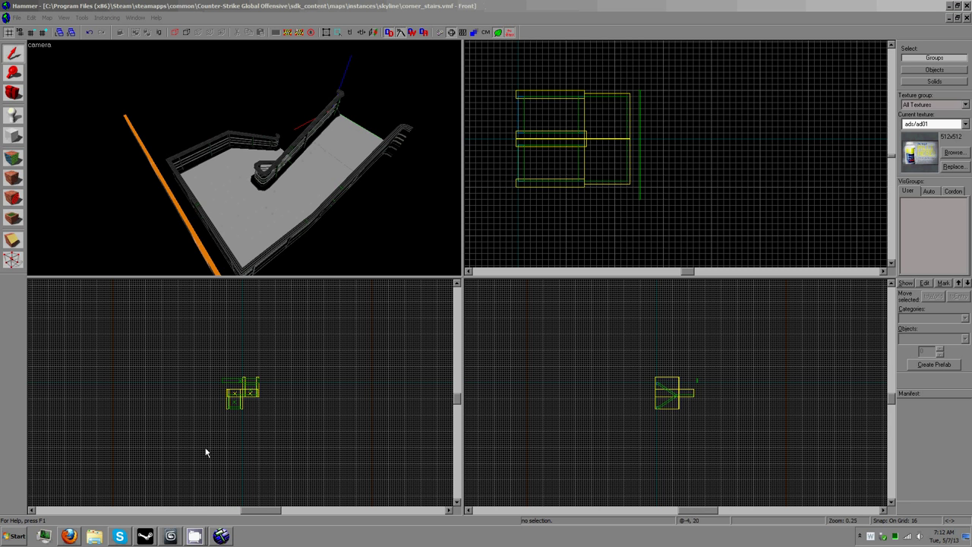
# Step: Switch to 3ds Max, clear the selection, and open the Wall Worm settings to review the export and collision hull options
pyautogui.hotkey('alt', 'Tab')
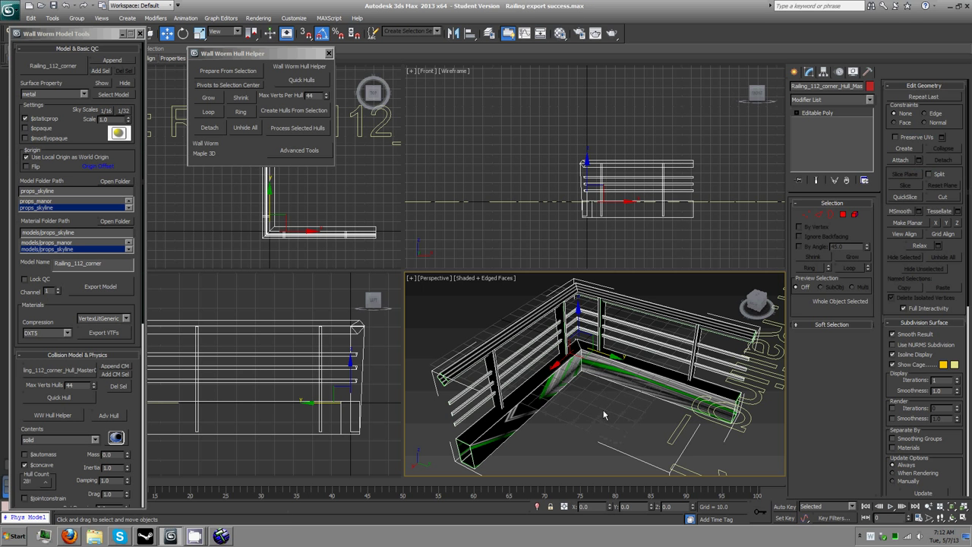
pyautogui.click(604, 415)
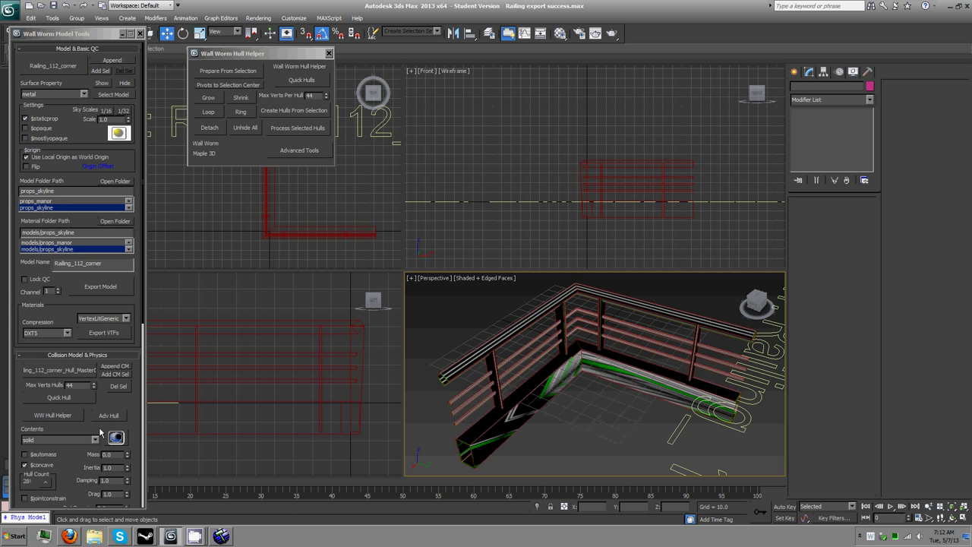
pyautogui.scroll(-5, 143, 283)
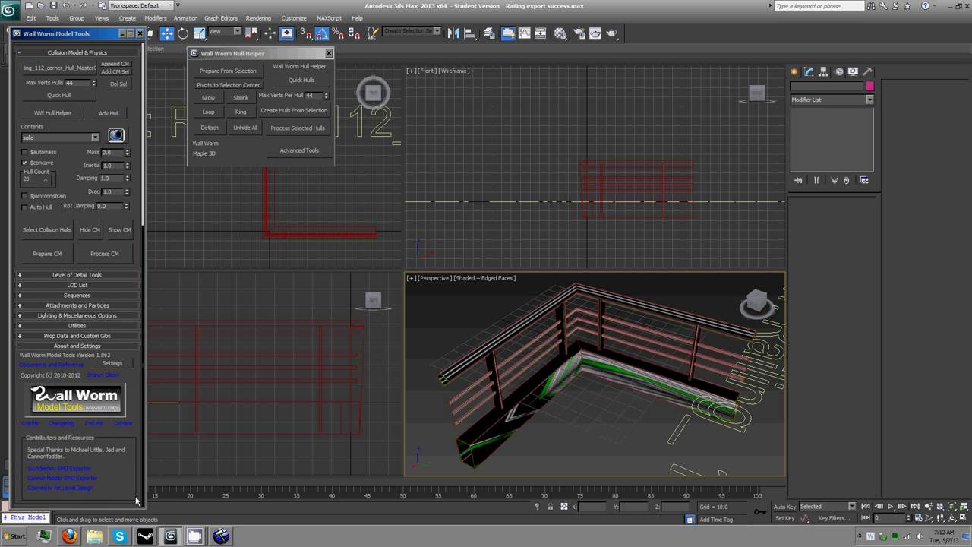
pyautogui.click(114, 364)
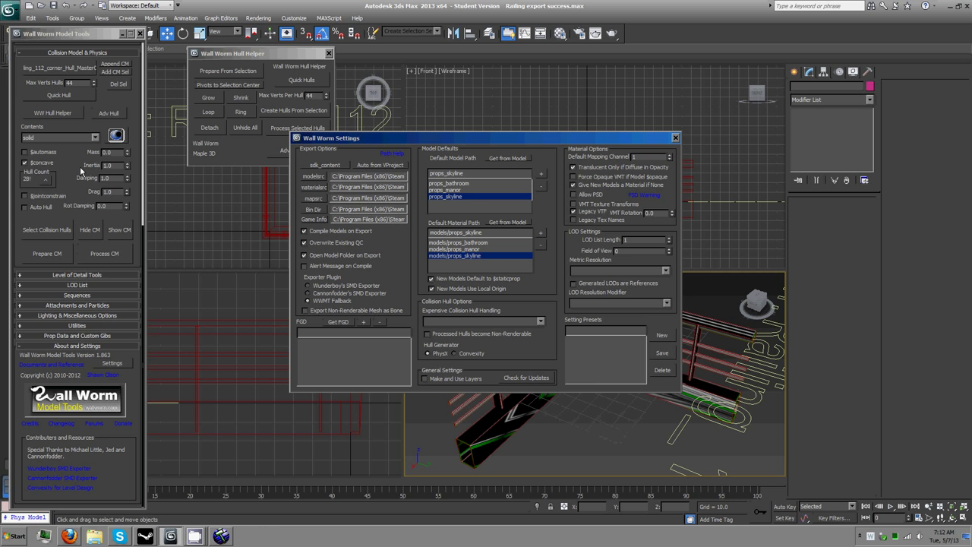
pyautogui.scroll(5, 76, 323)
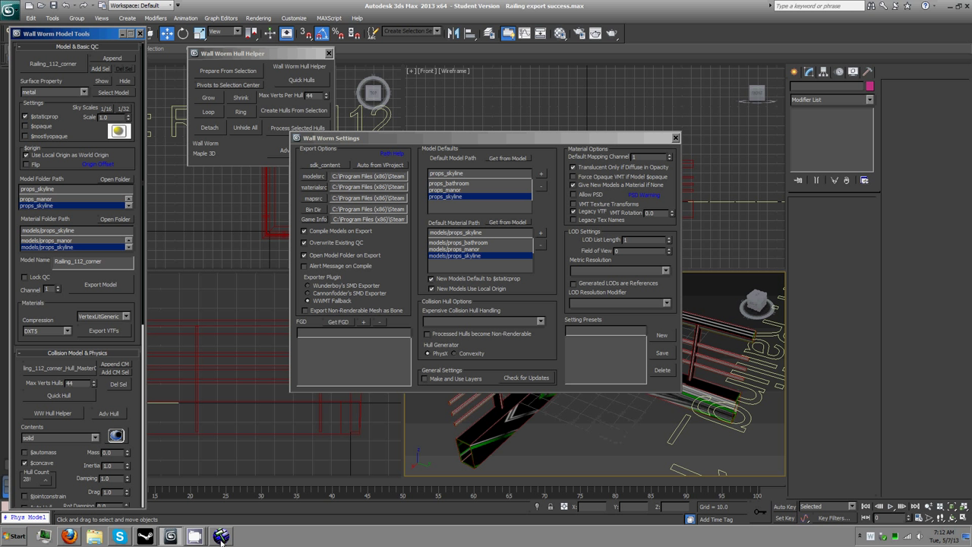
pyautogui.moveTo(194, 537)
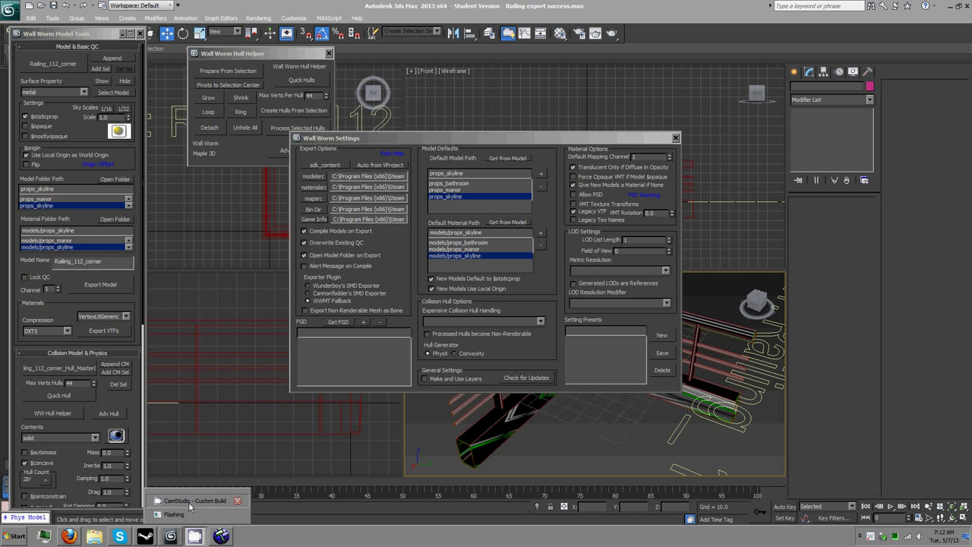
pyautogui.click(189, 503)
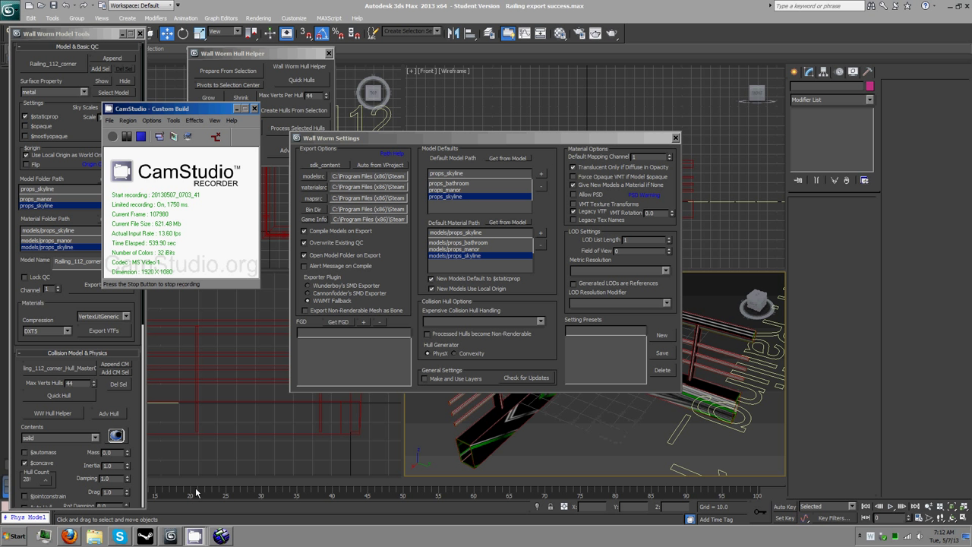